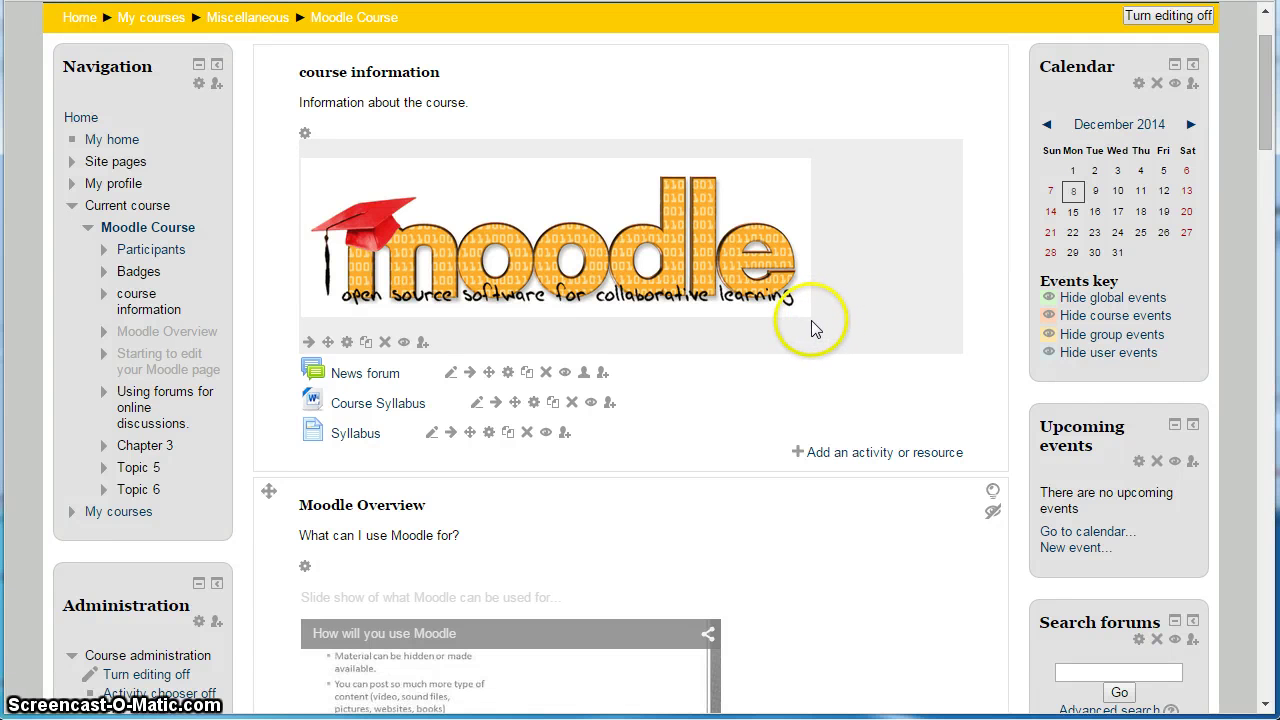
Step: Add a Quiz activity named 'fgh' to the course and save it
click(858, 452)
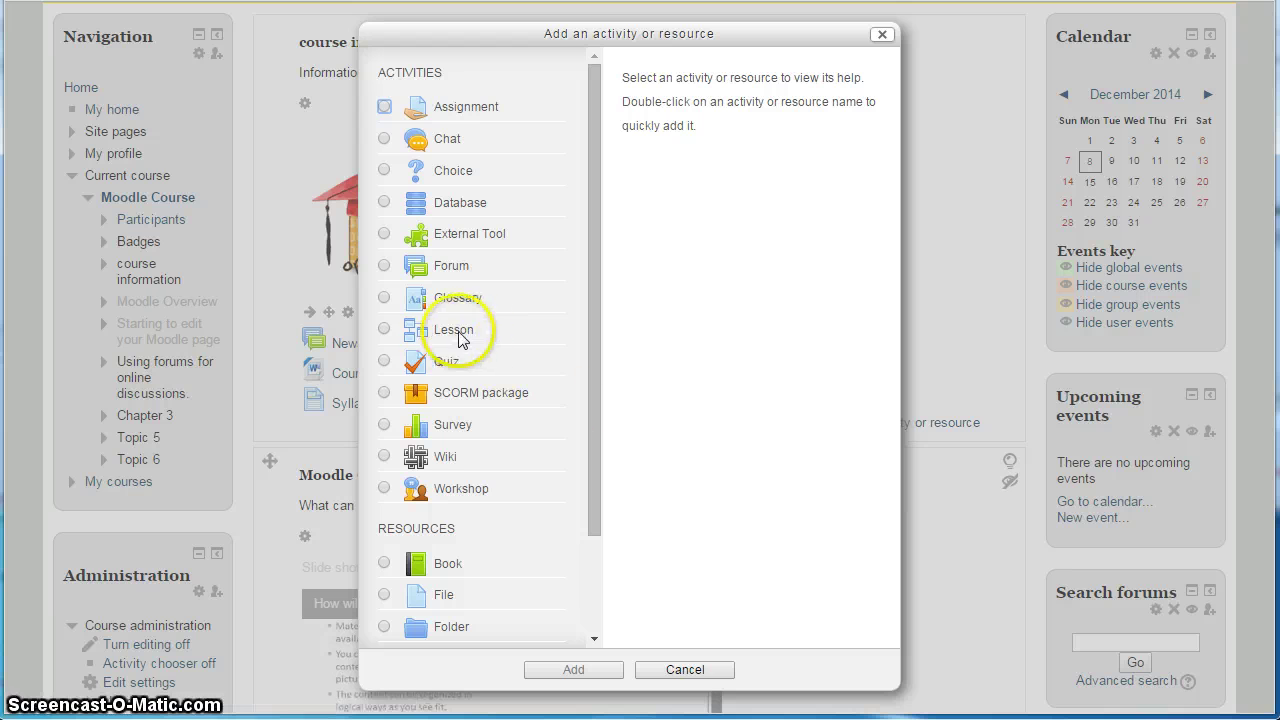
click(440, 361)
click(582, 670)
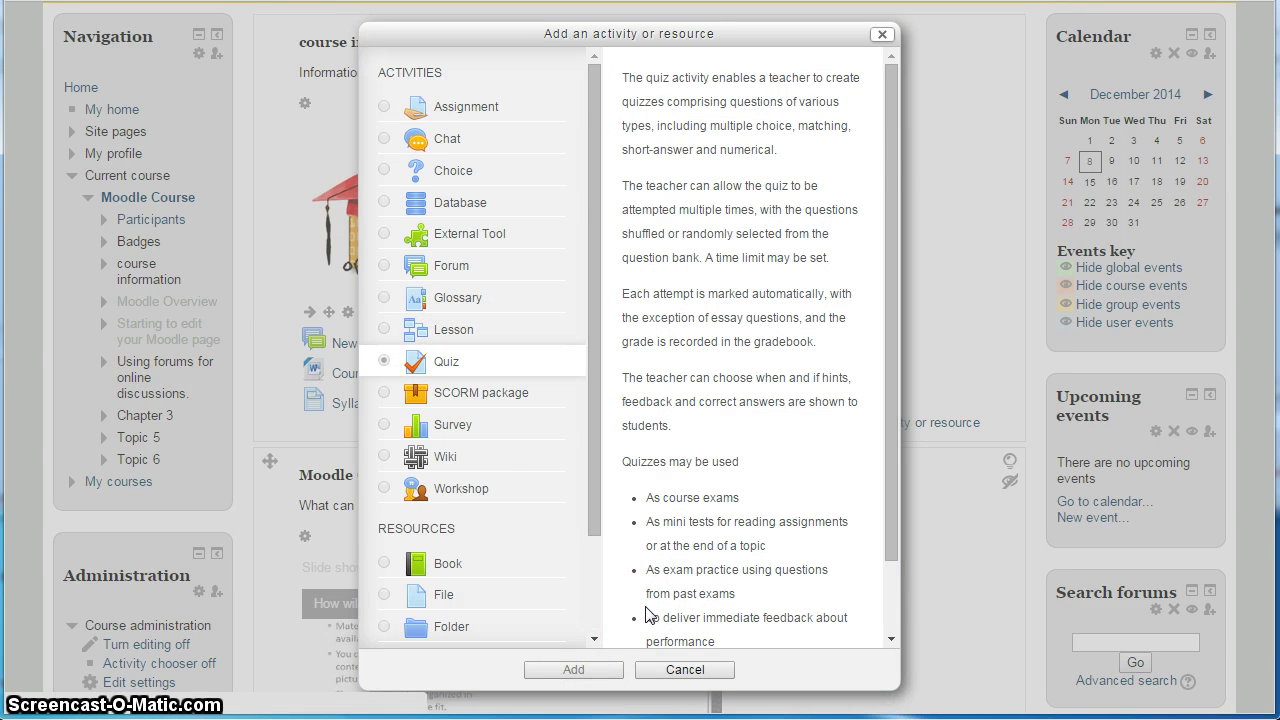
scroll(526, 503, down, 3)
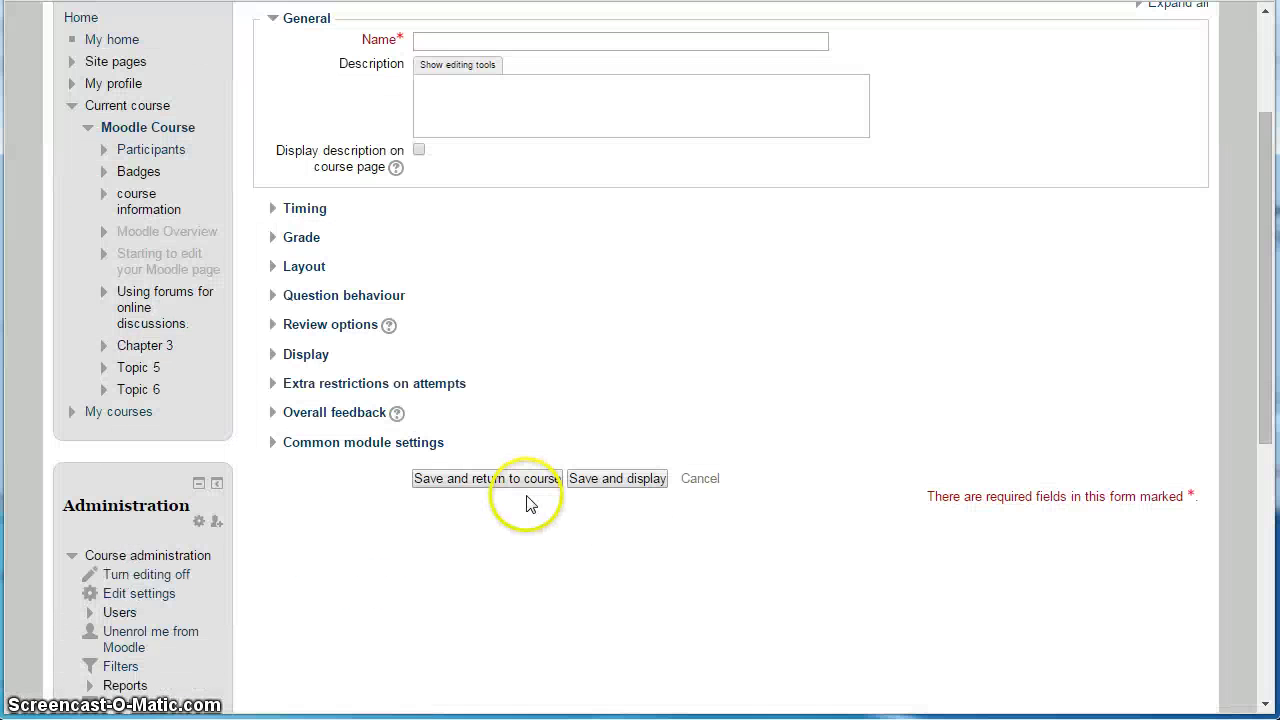
click(420, 40)
text(fgh)
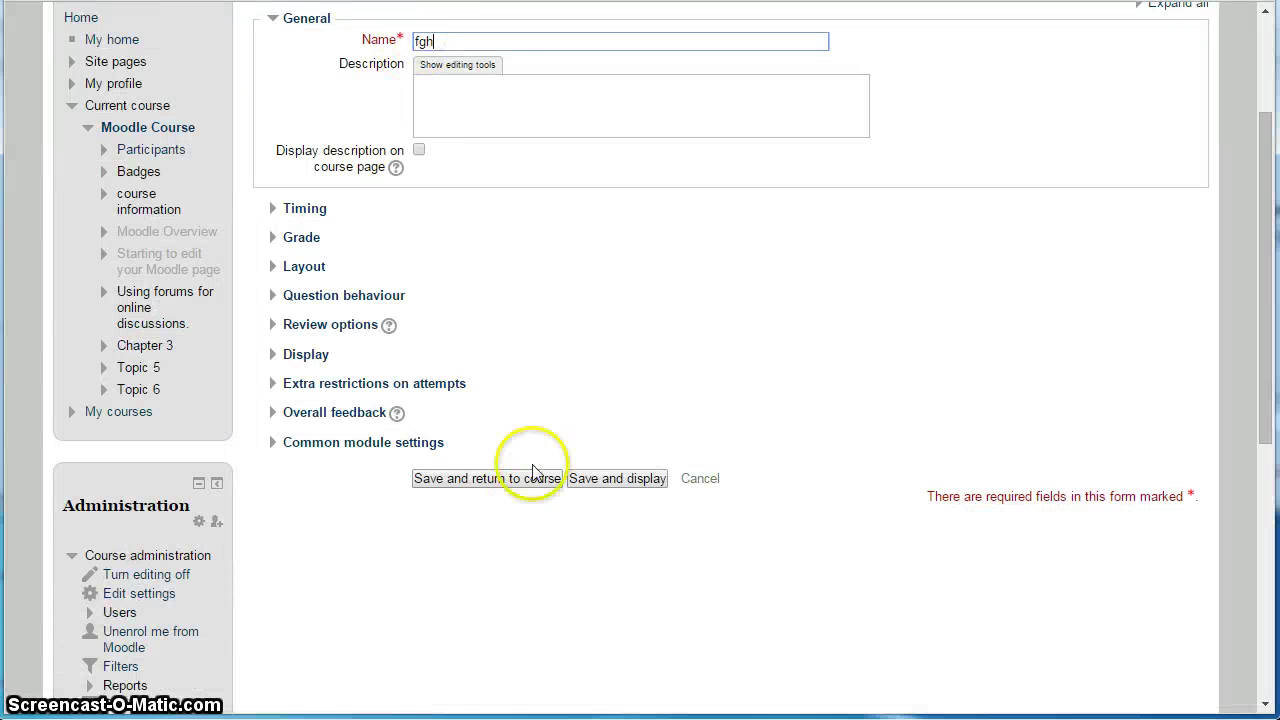
click(594, 478)
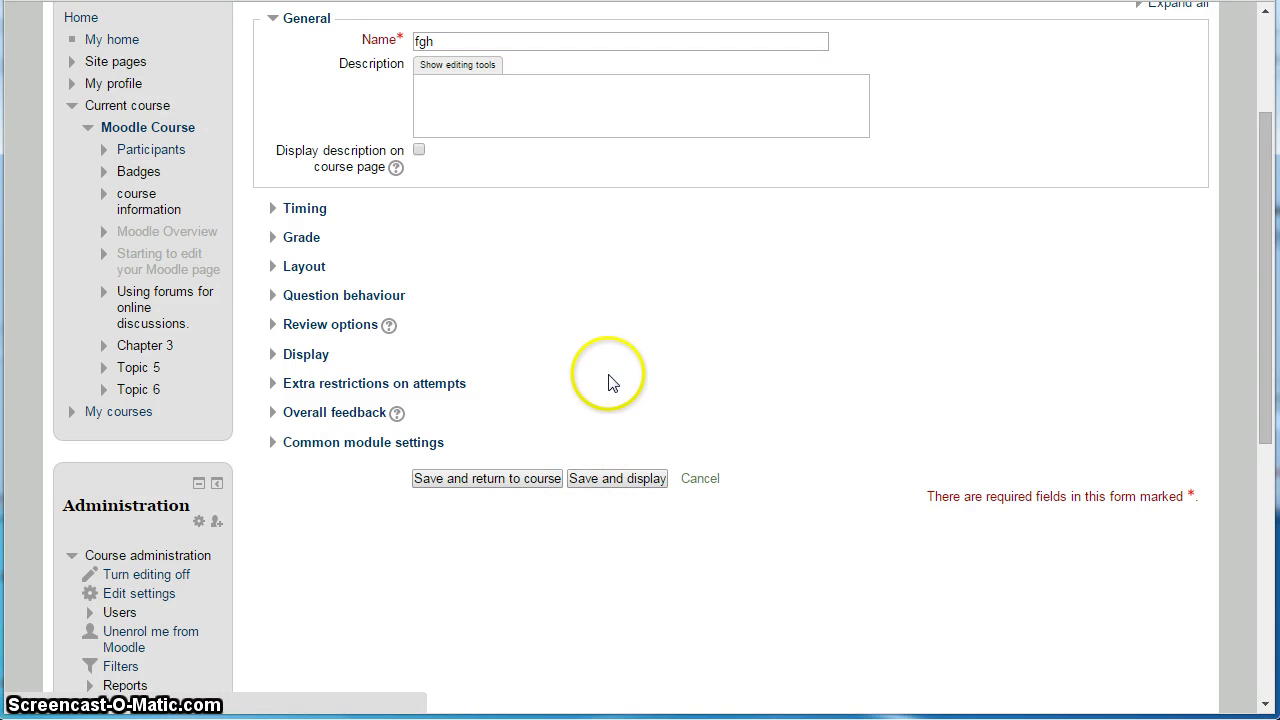
click(752, 290)
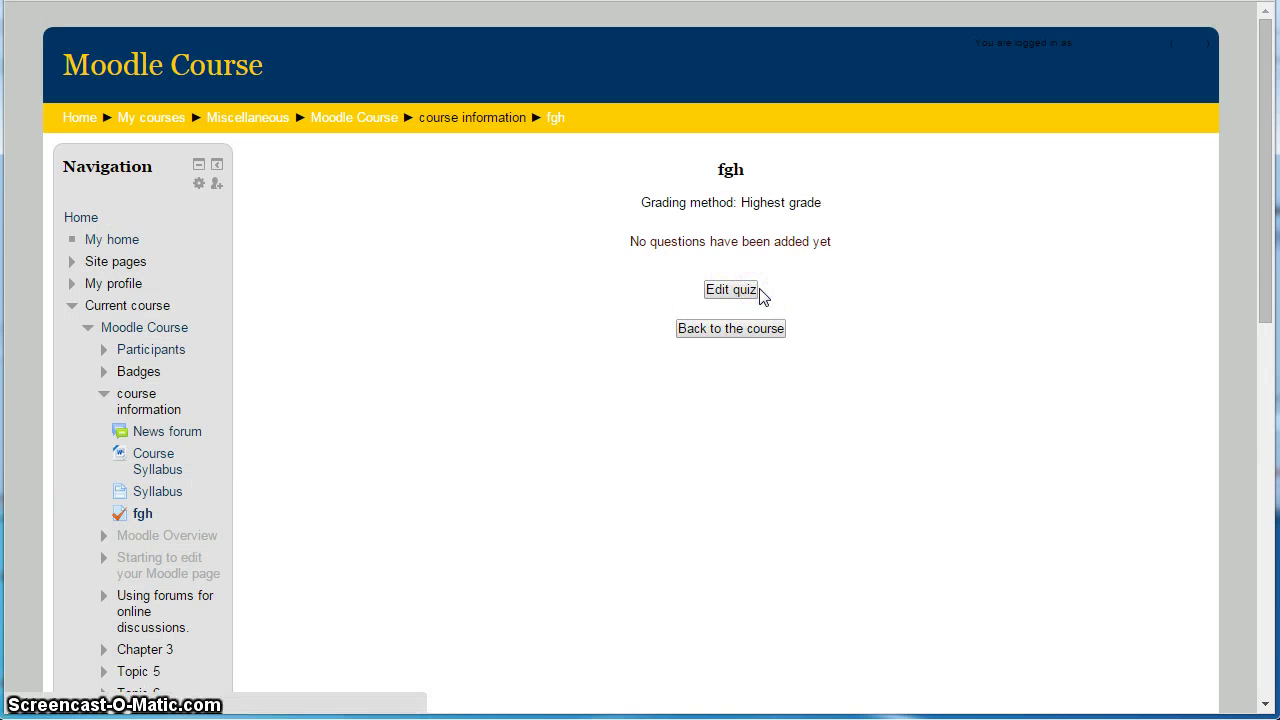
Step: Start adding a Multiple choice question to quiz fgh
click(405, 350)
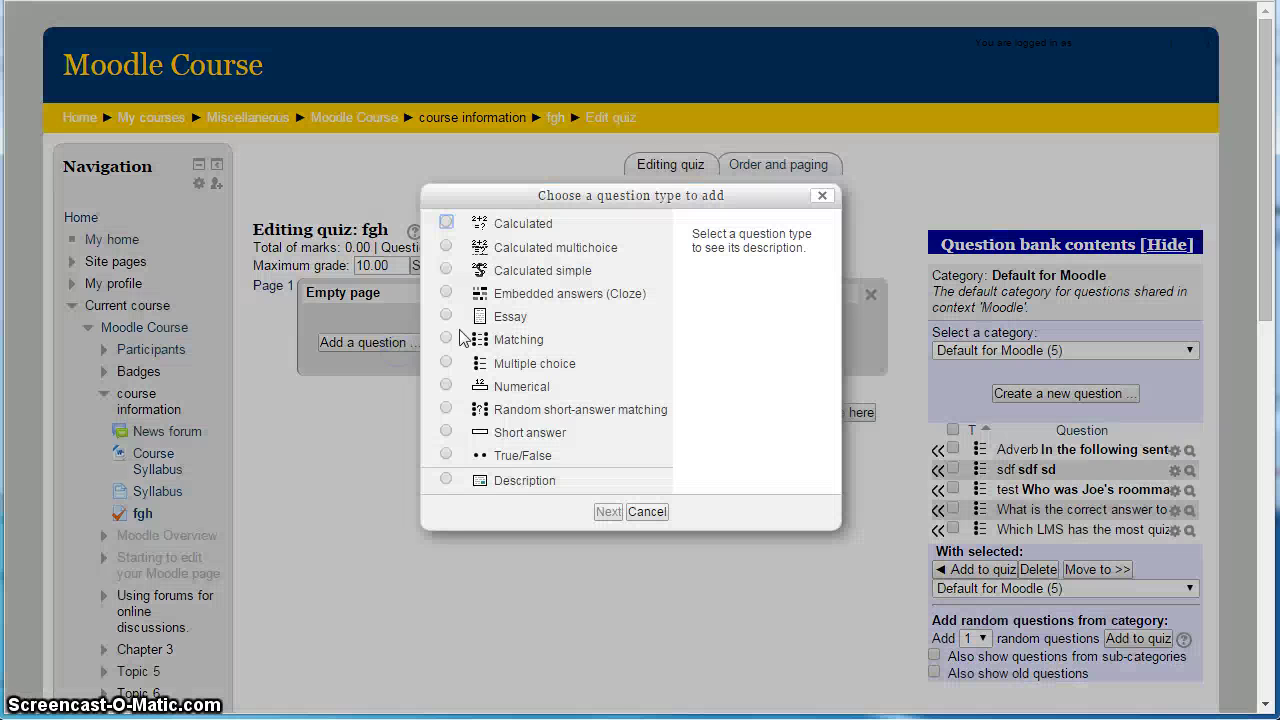
click(462, 340)
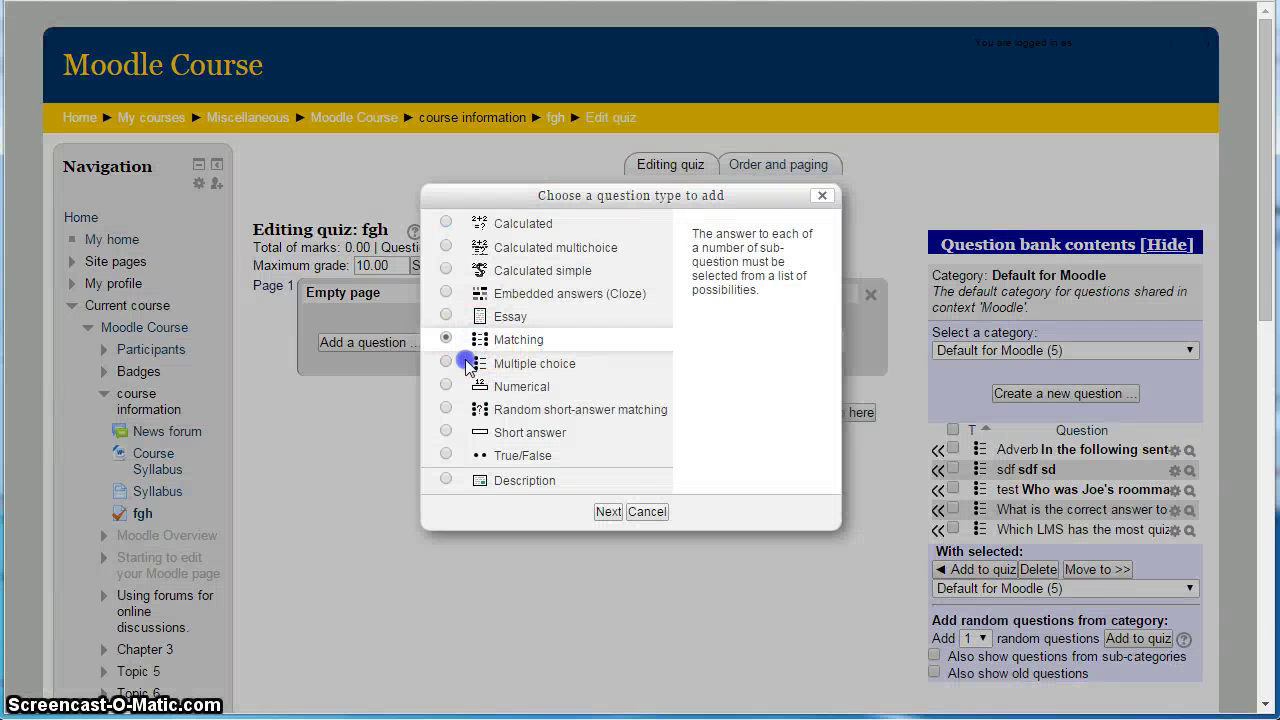
click(466, 364)
click(605, 512)
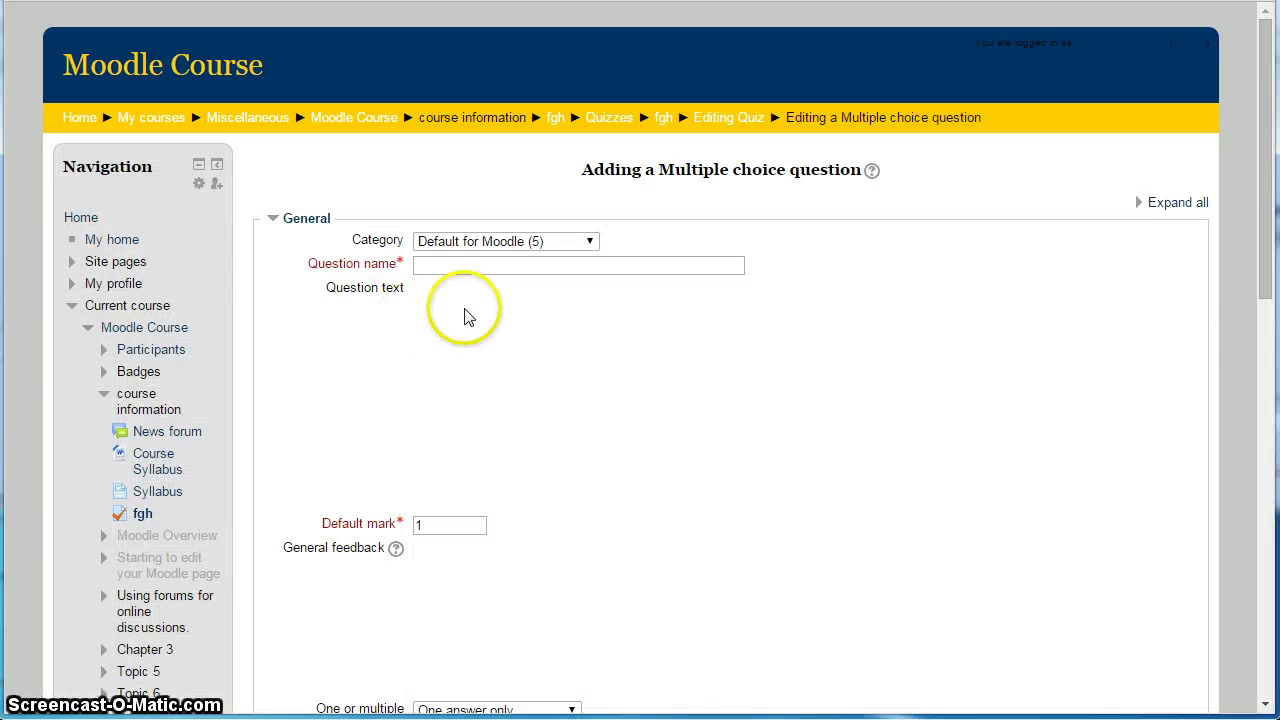
Step: Review the blank form's question text and Choice 1 and 2 boxes, then bring up Notepad
scroll(505, 390, down, 4)
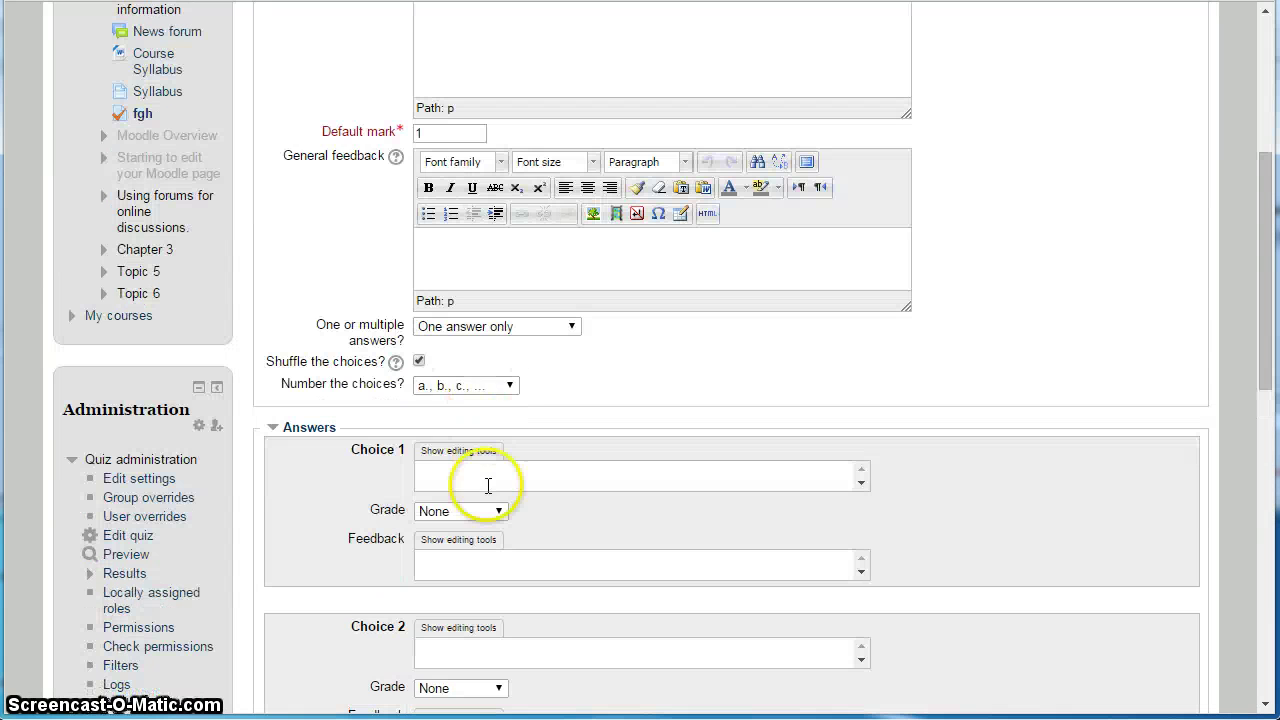
scroll(478, 548, down, 1)
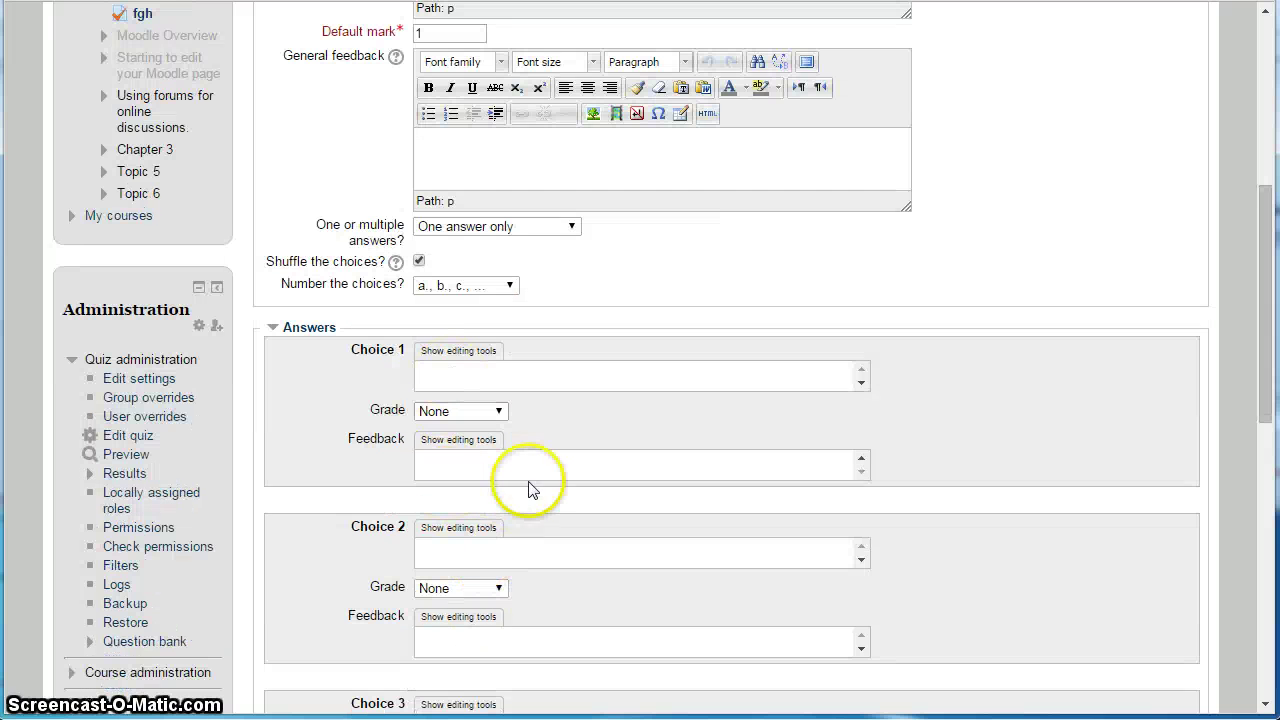
scroll(532, 486, up, 2)
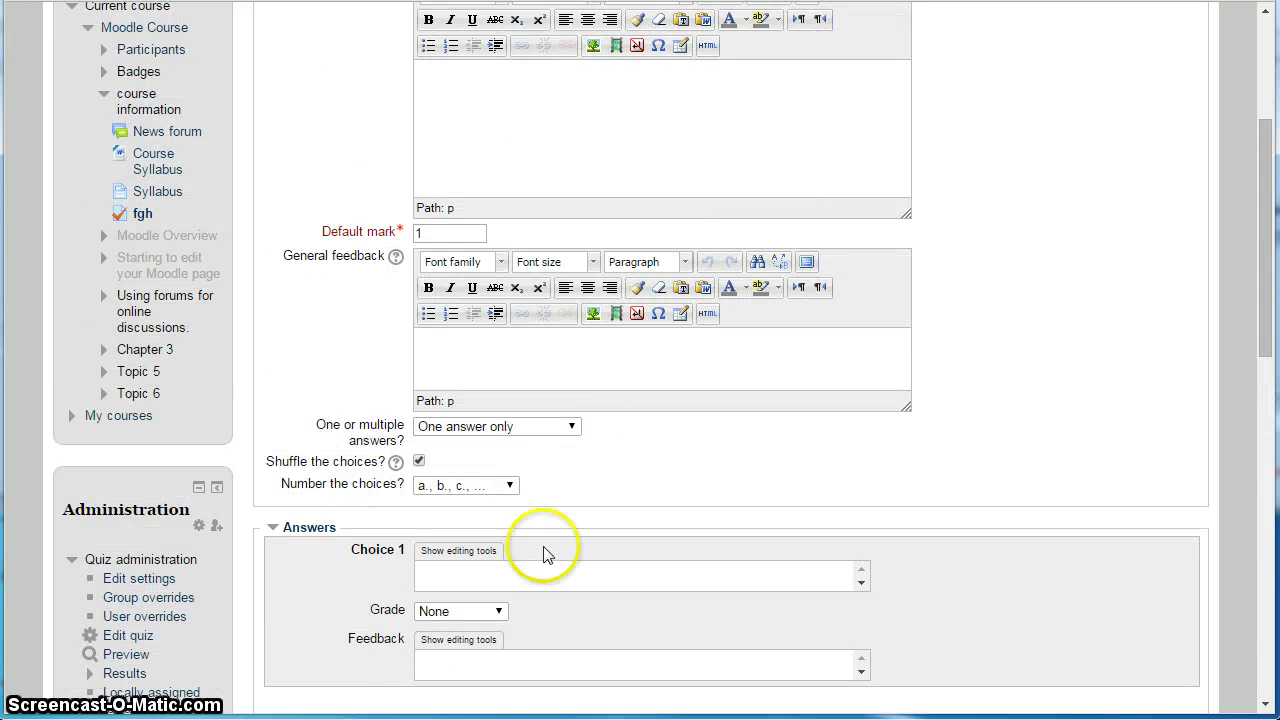
scroll(538, 573, down, 1)
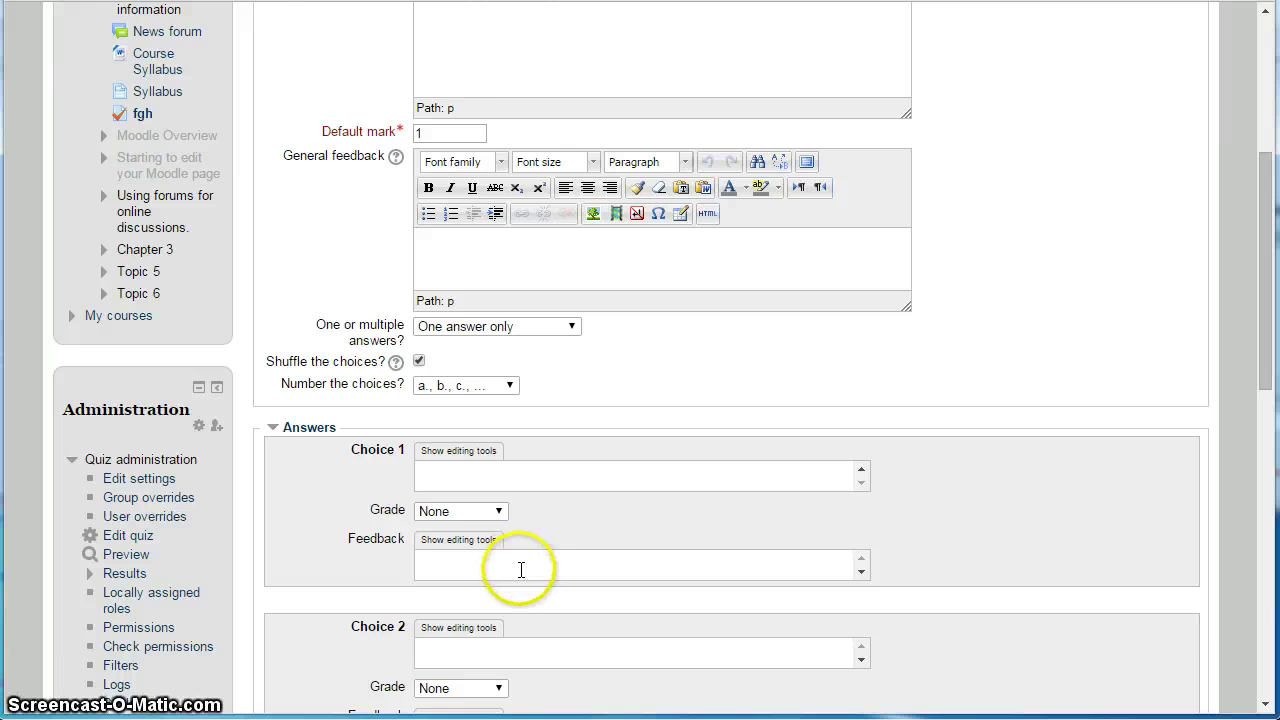
scroll(531, 571, up, 2)
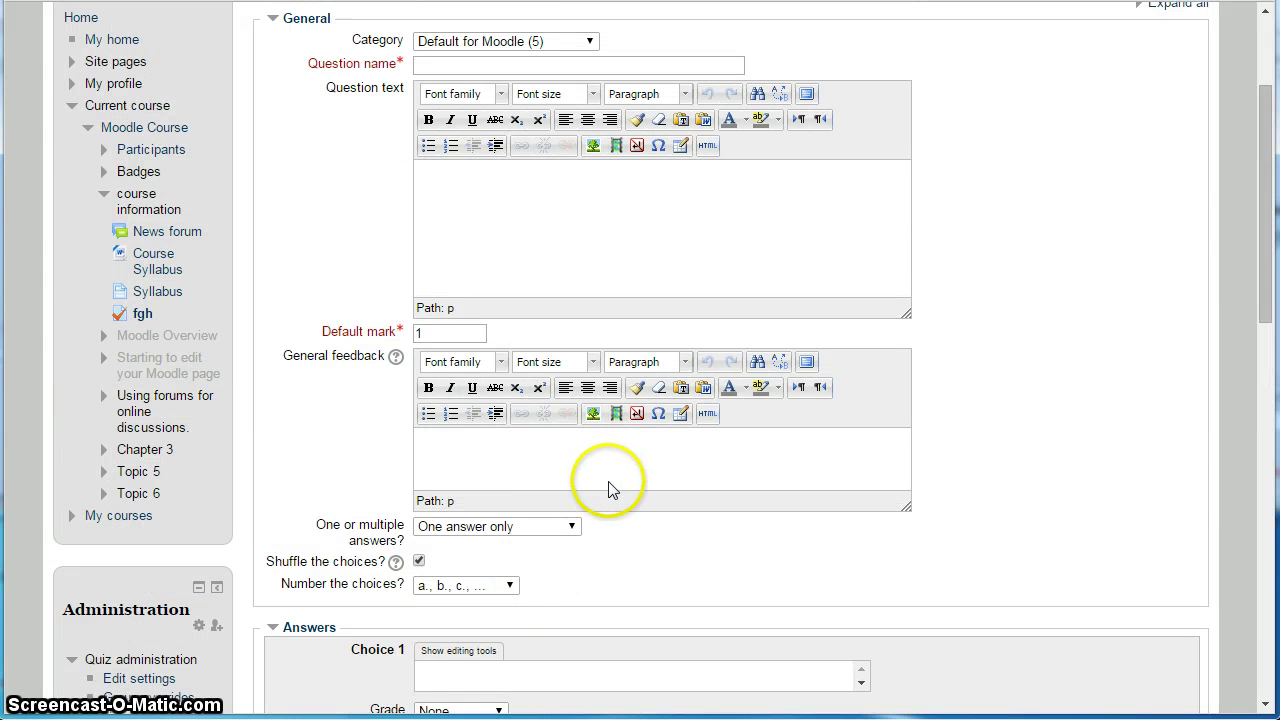
click(566, 257)
scroll(600, 440, down, 1)
scroll(603, 443, down, 1)
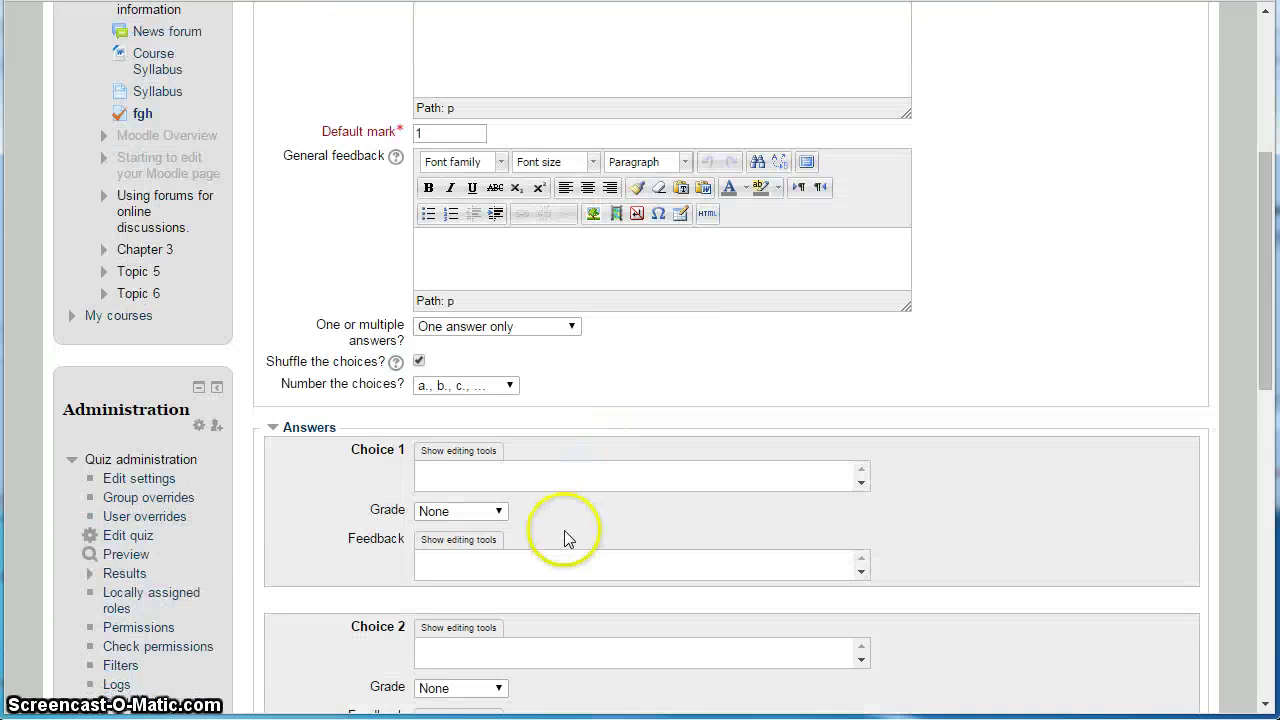
click(570, 480)
scroll(574, 489, down, 1)
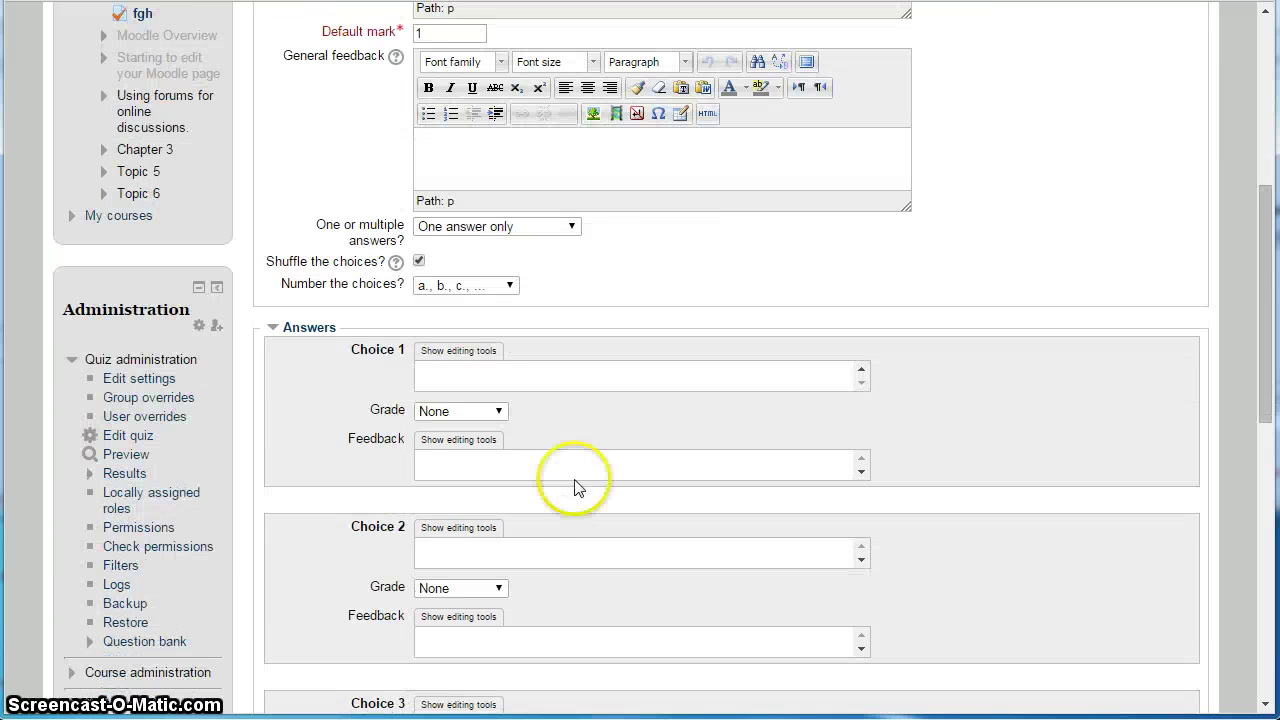
click(582, 548)
click(581, 548)
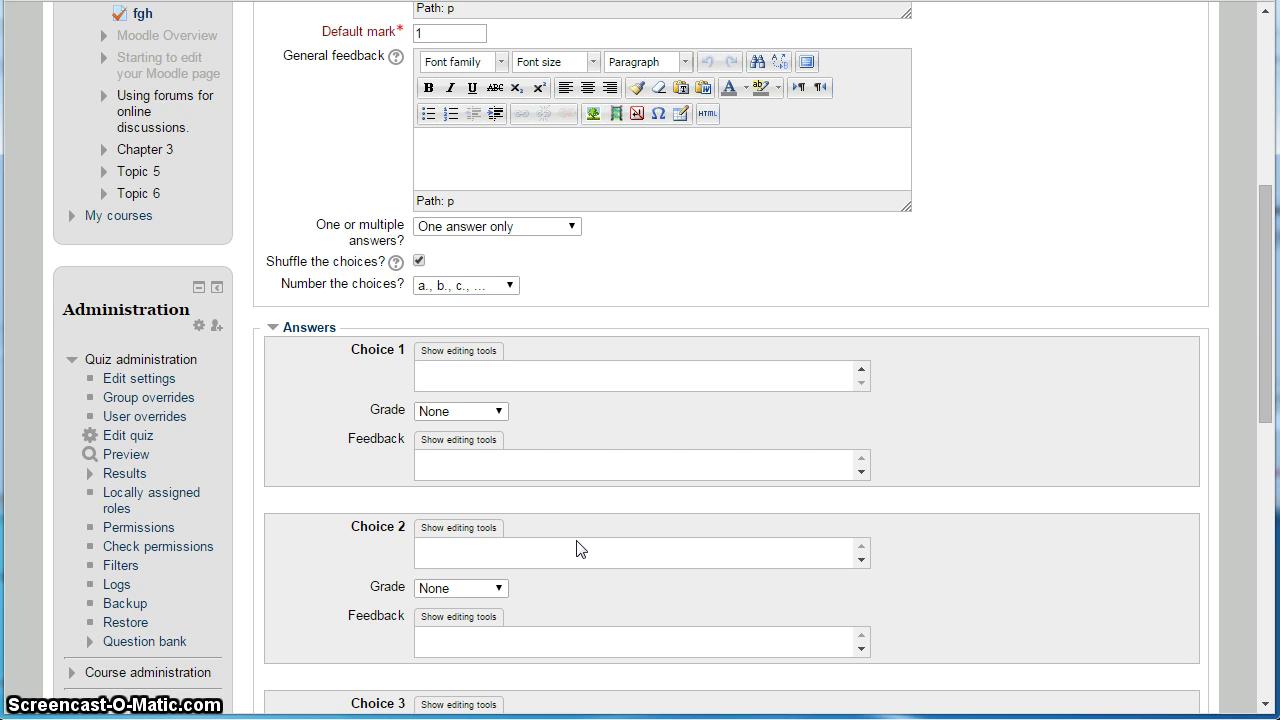
click(365, 630)
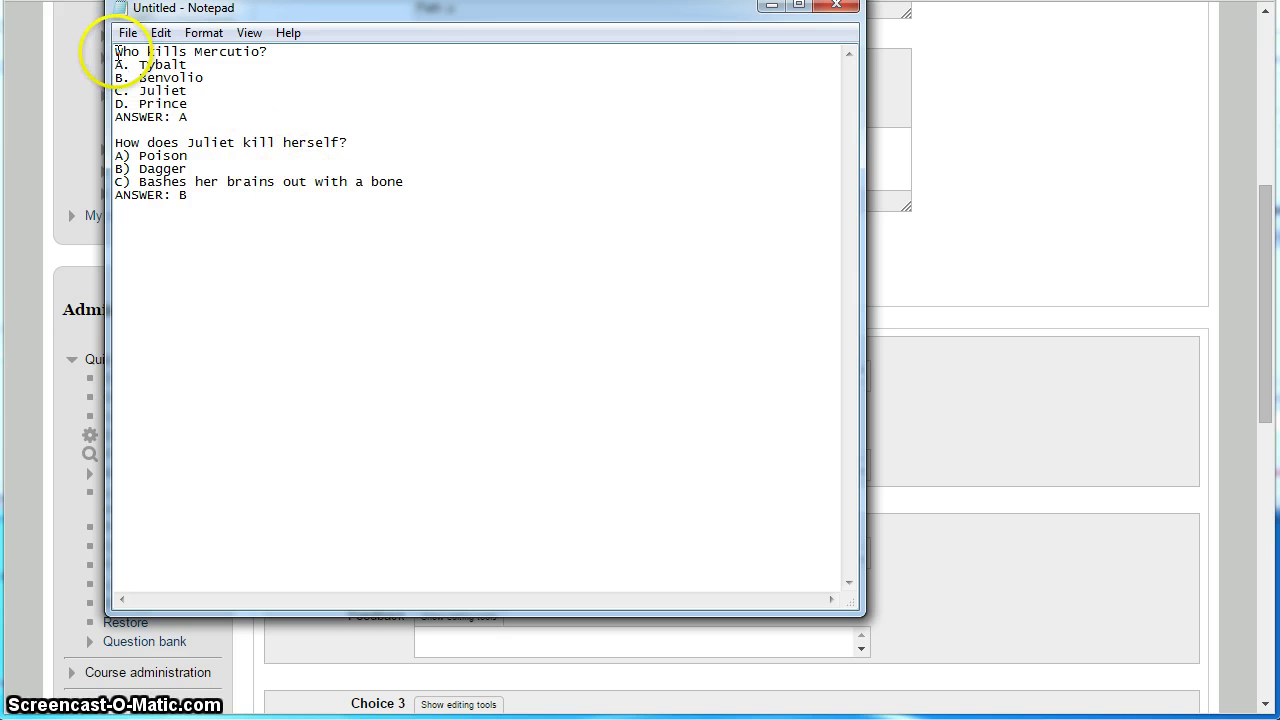
drag(115, 52, 267, 52)
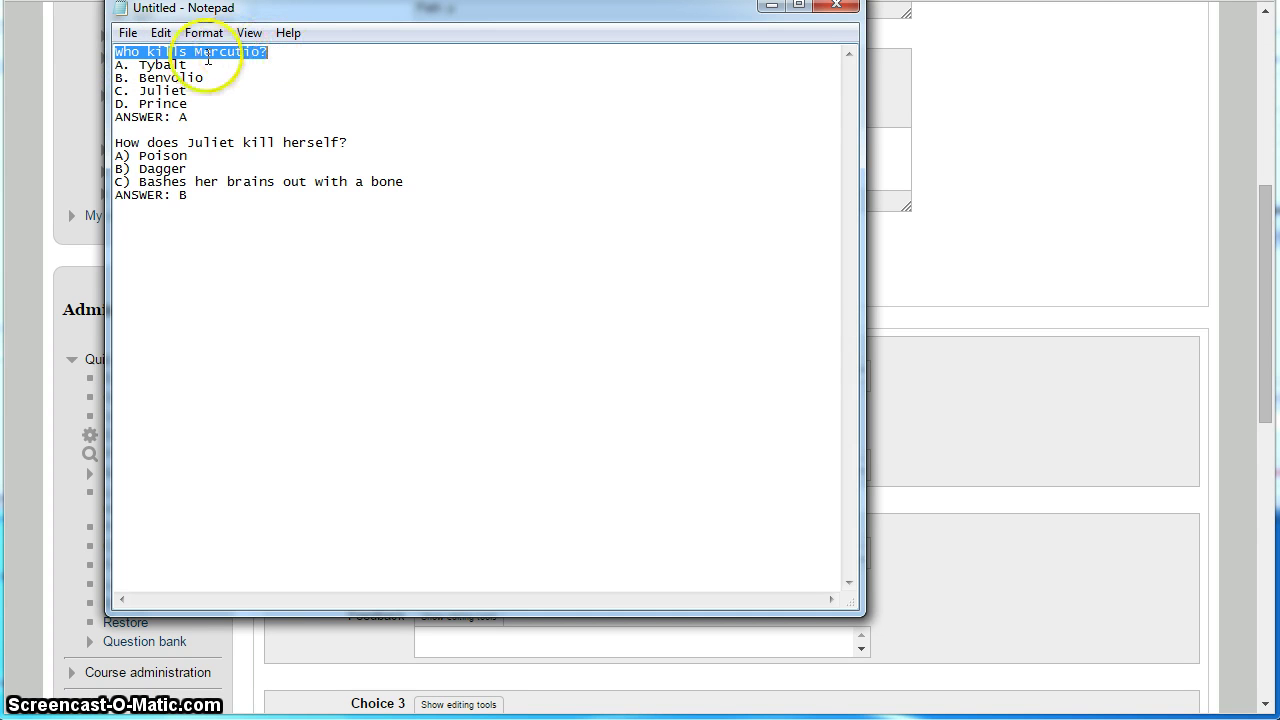
click(196, 53)
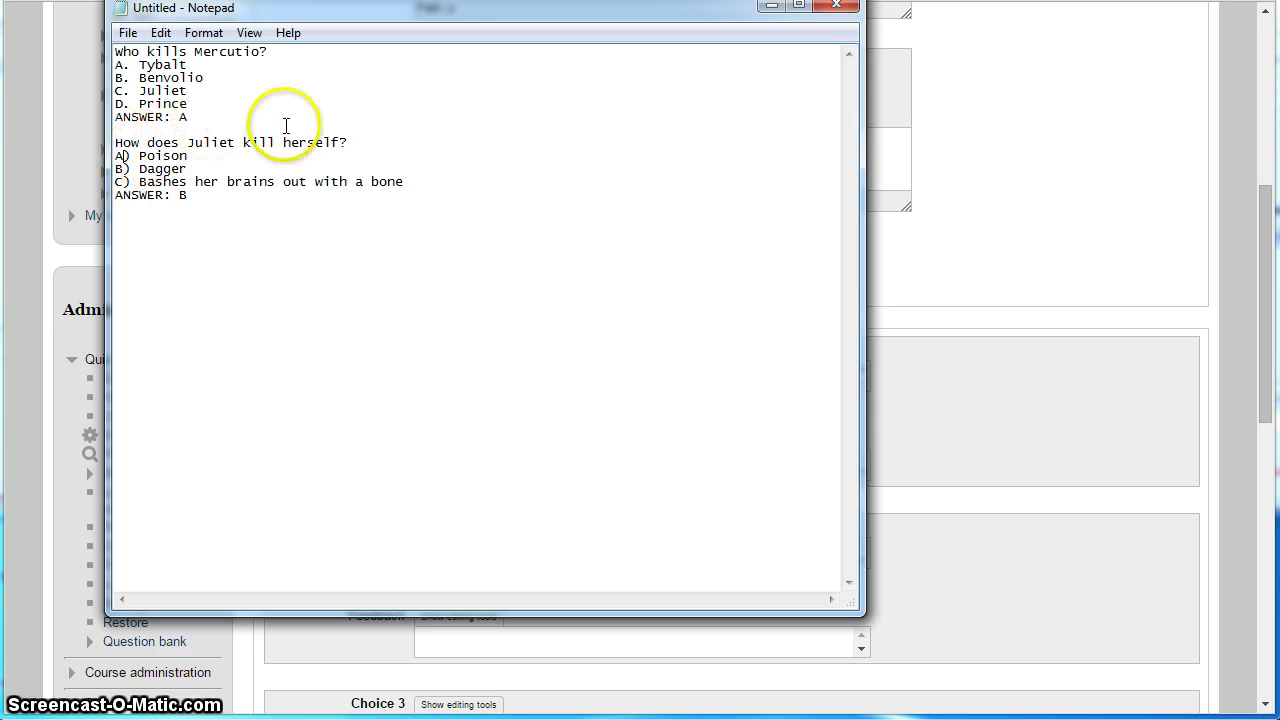
text(.)
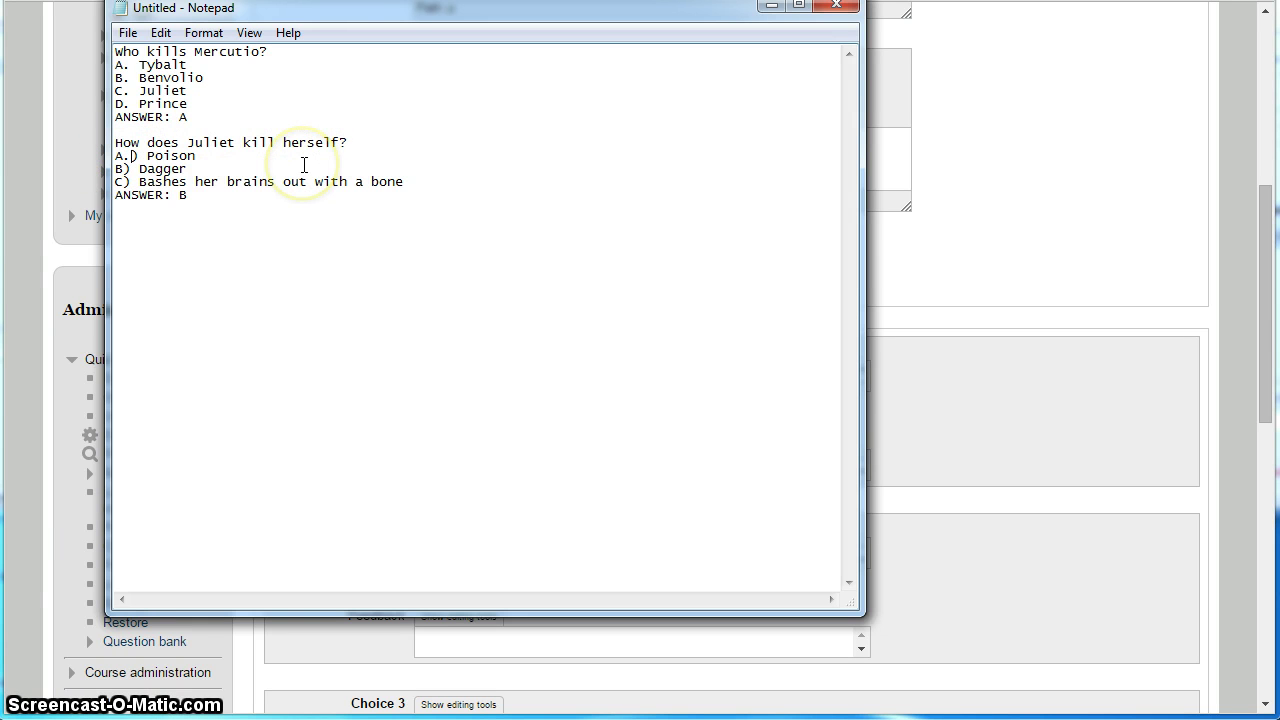
key(BackSpace)
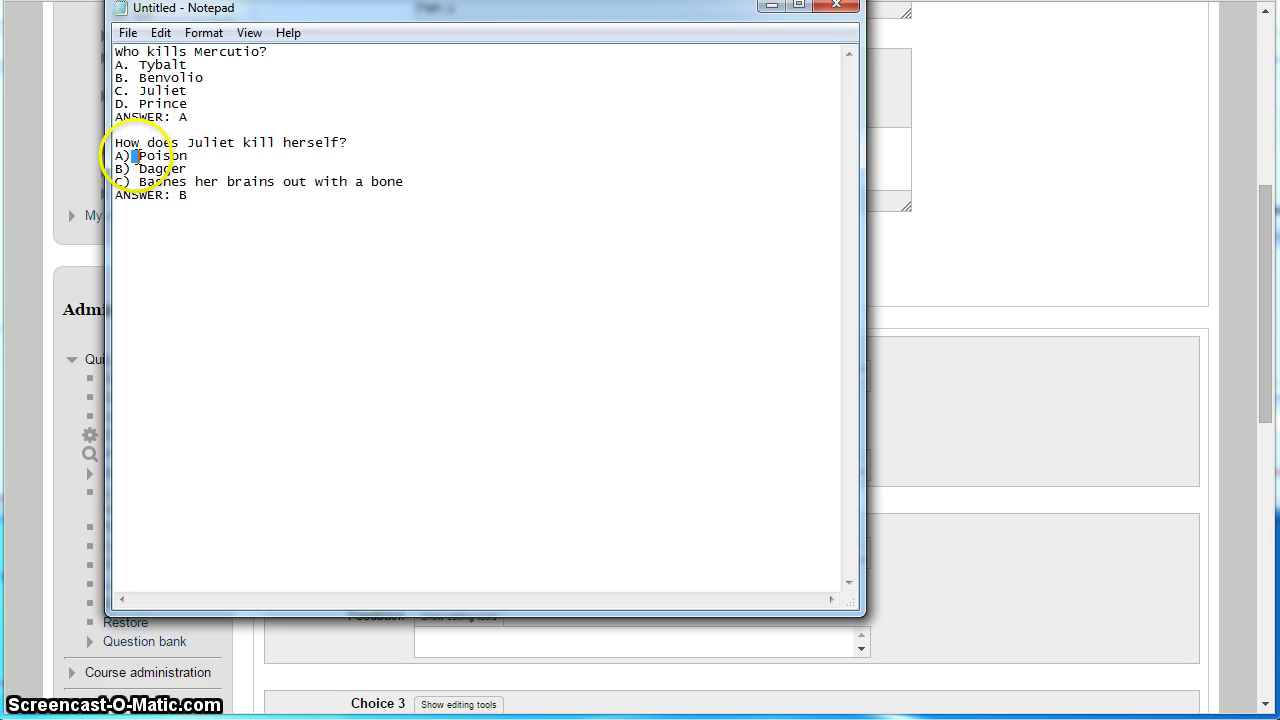
drag(122, 65, 130, 65)
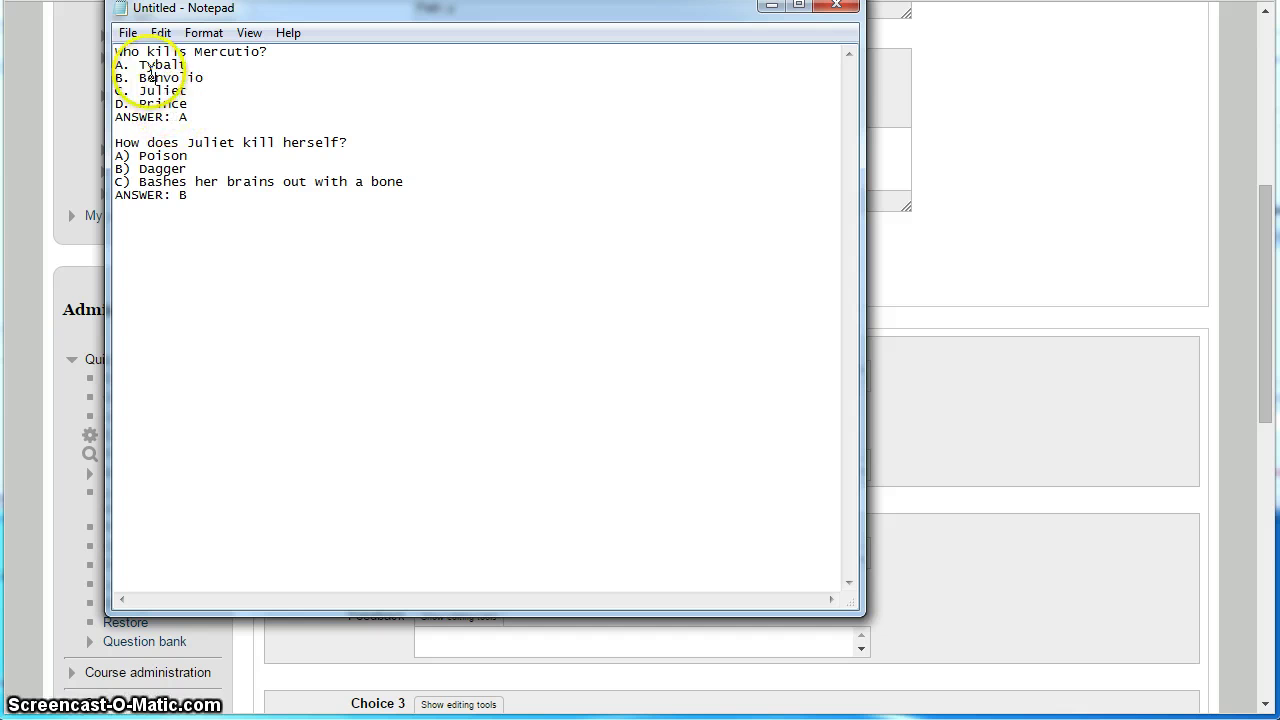
click(155, 78)
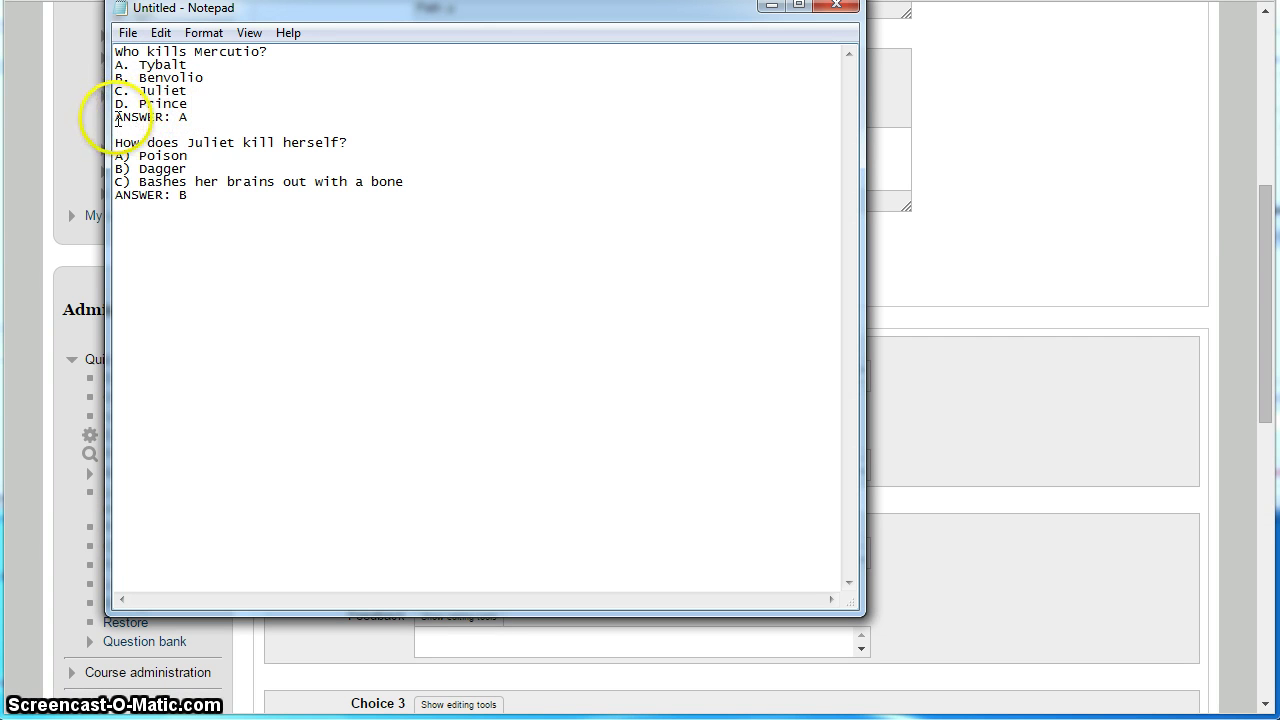
drag(116, 118, 157, 118)
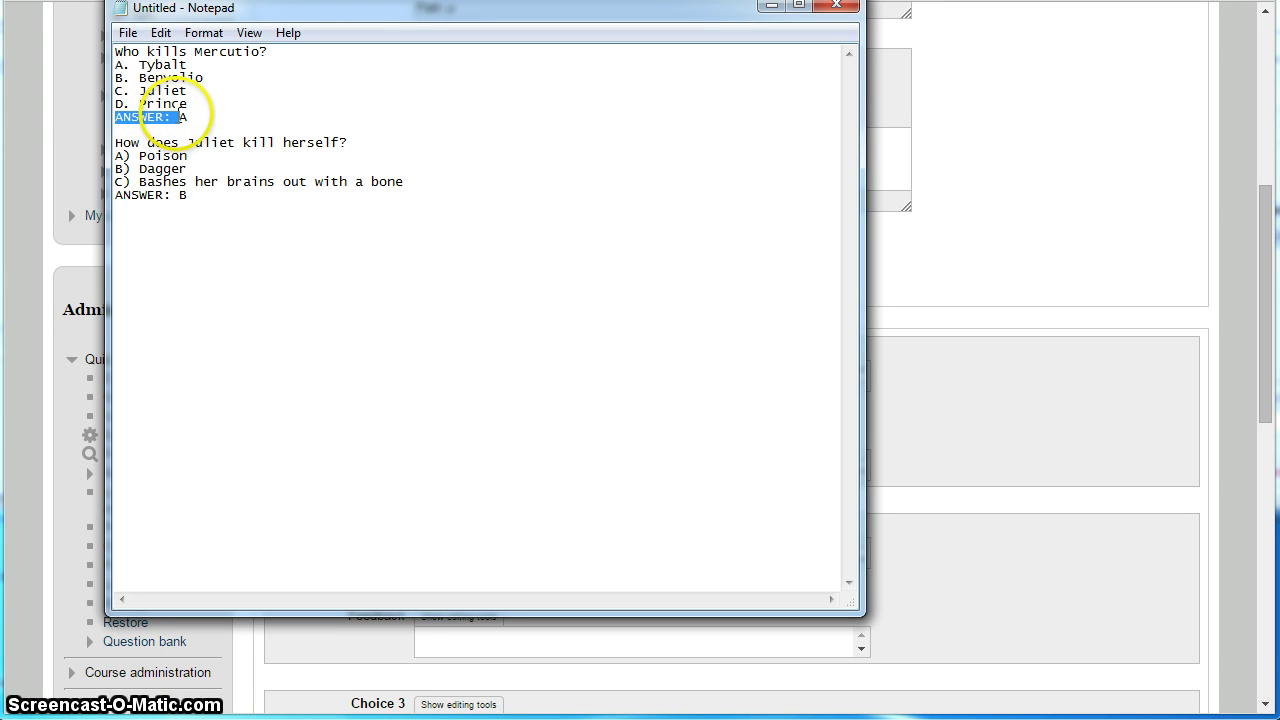
click(182, 117)
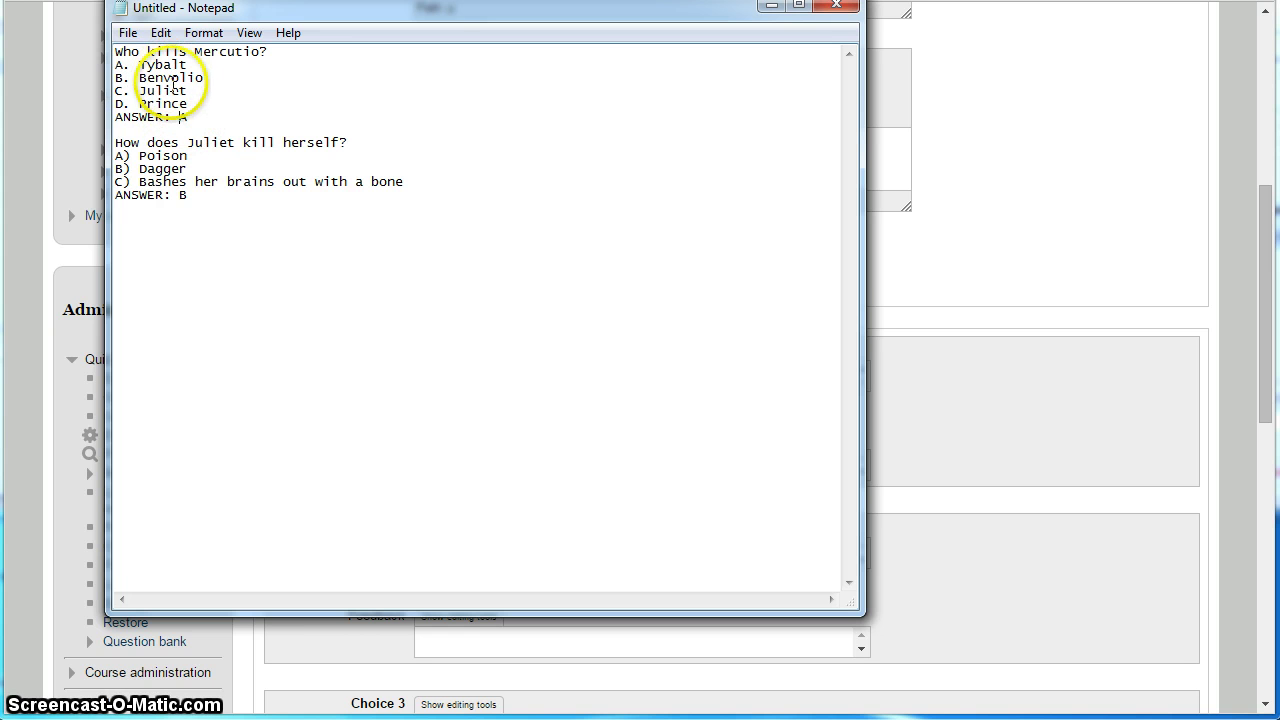
click(192, 195)
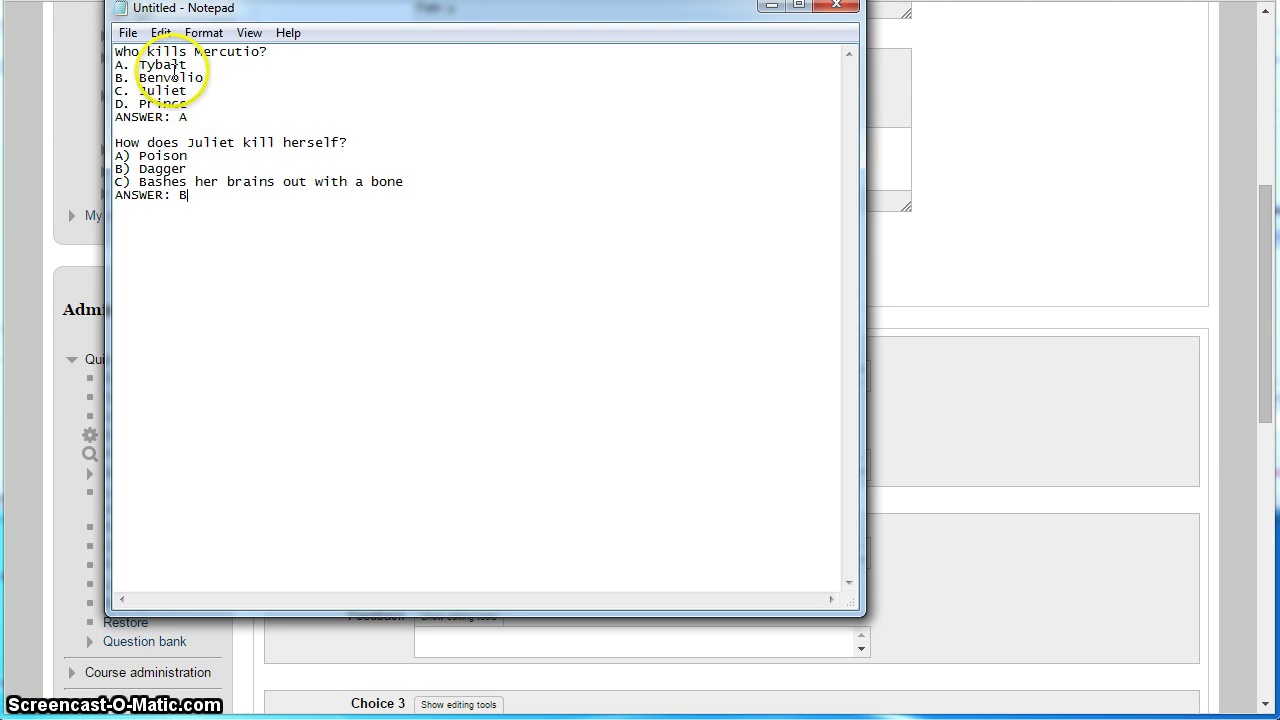
click(192, 104)
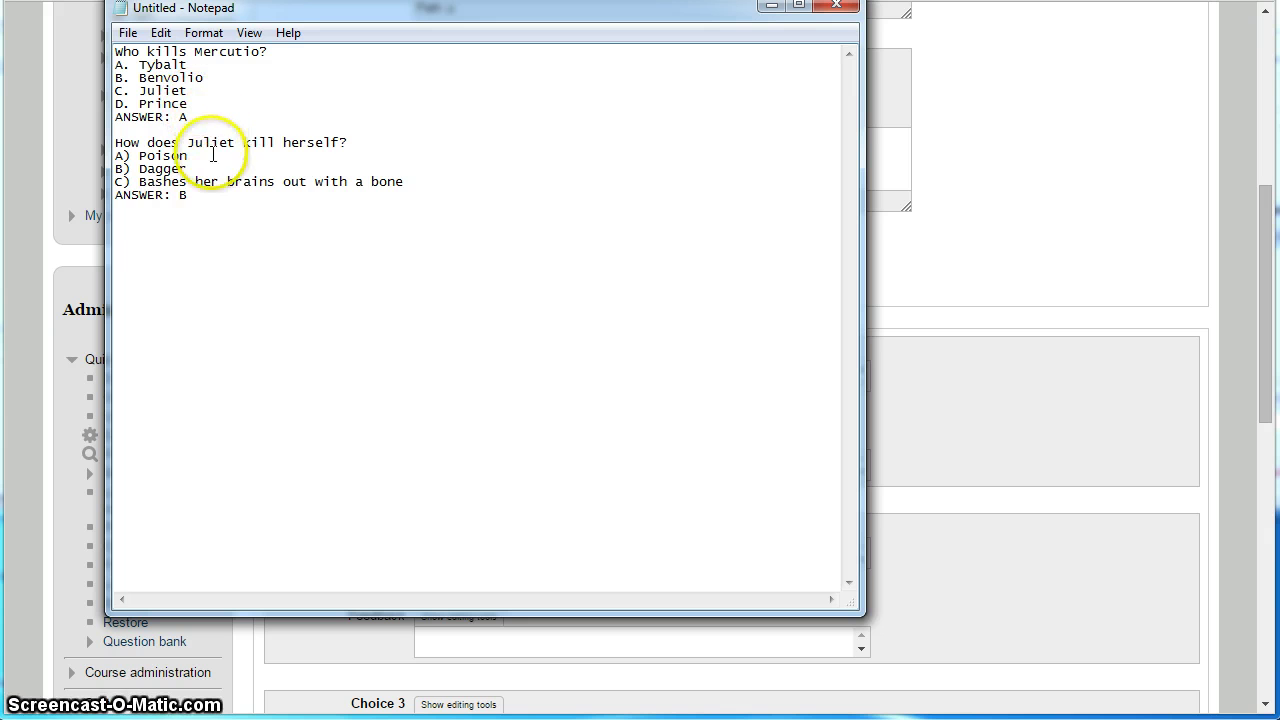
key(Return)
key(BackSpace)
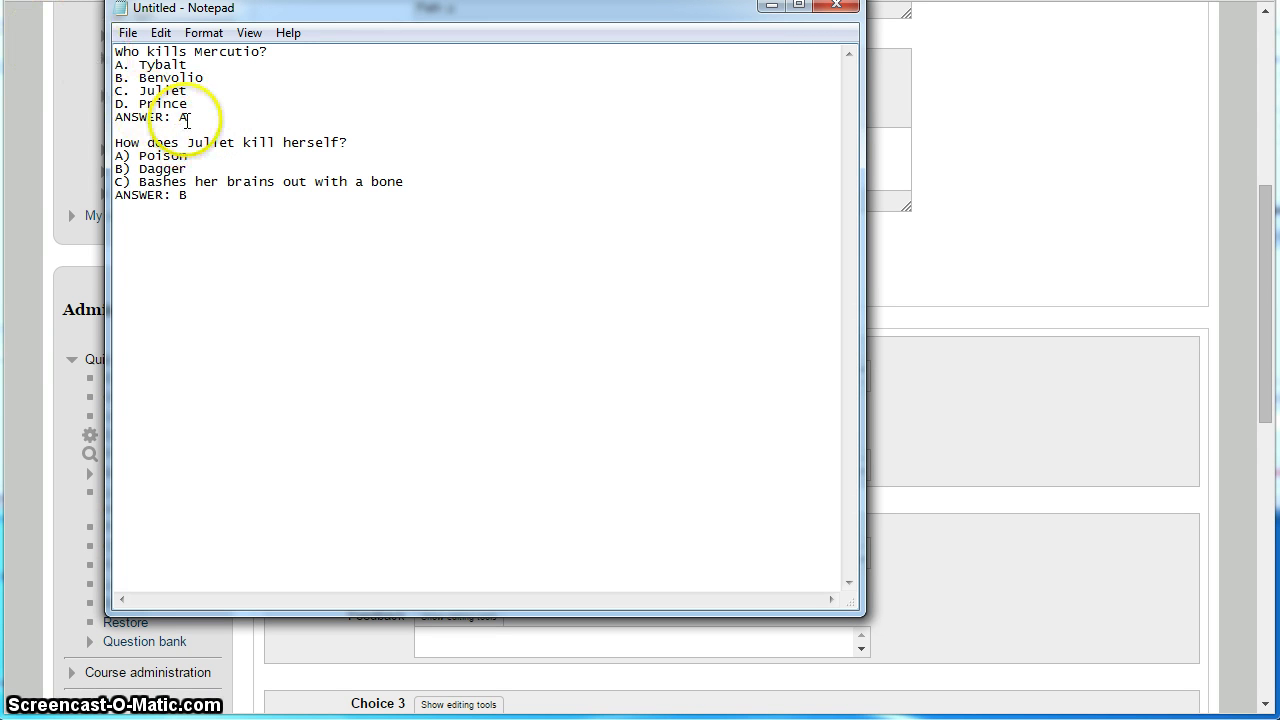
Step: Change the first question's answer line to uppercase 'ANSWER: A'
click(179, 117)
text(a)
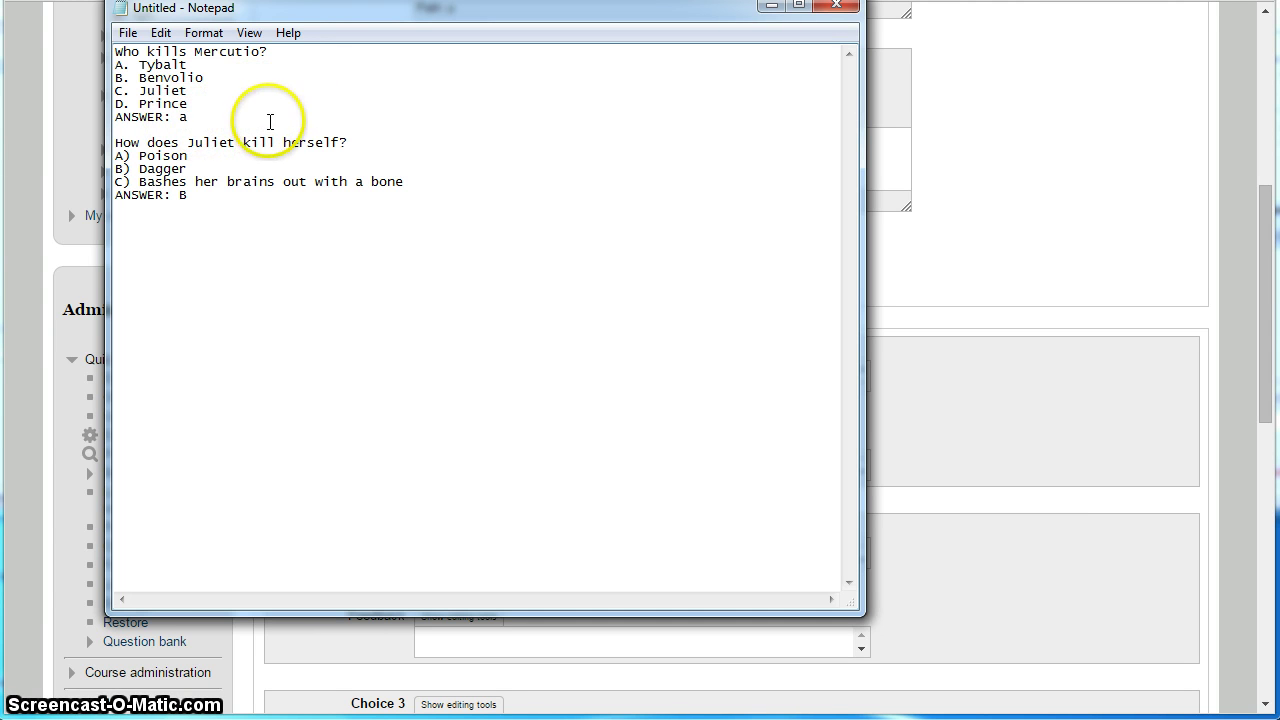
key(BackSpace)
text(A)
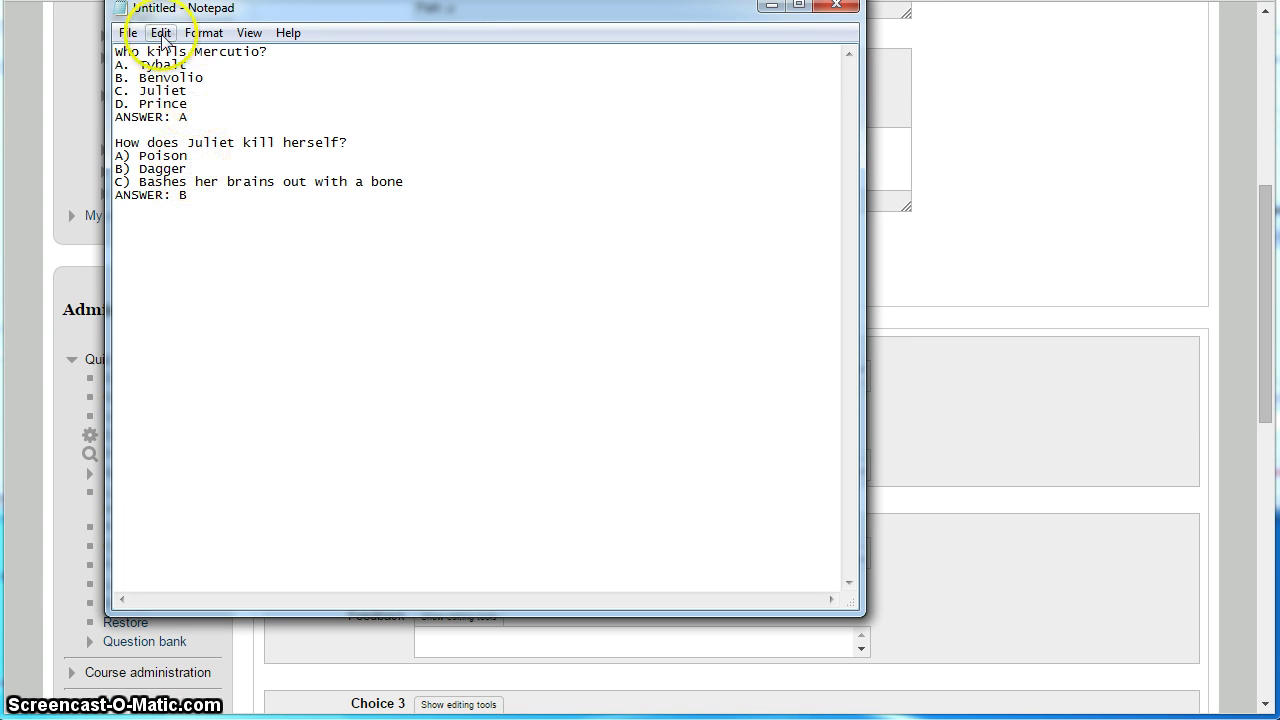
Step: Use Save As to store the Notepad file on the Desktop as test.txt
click(128, 33)
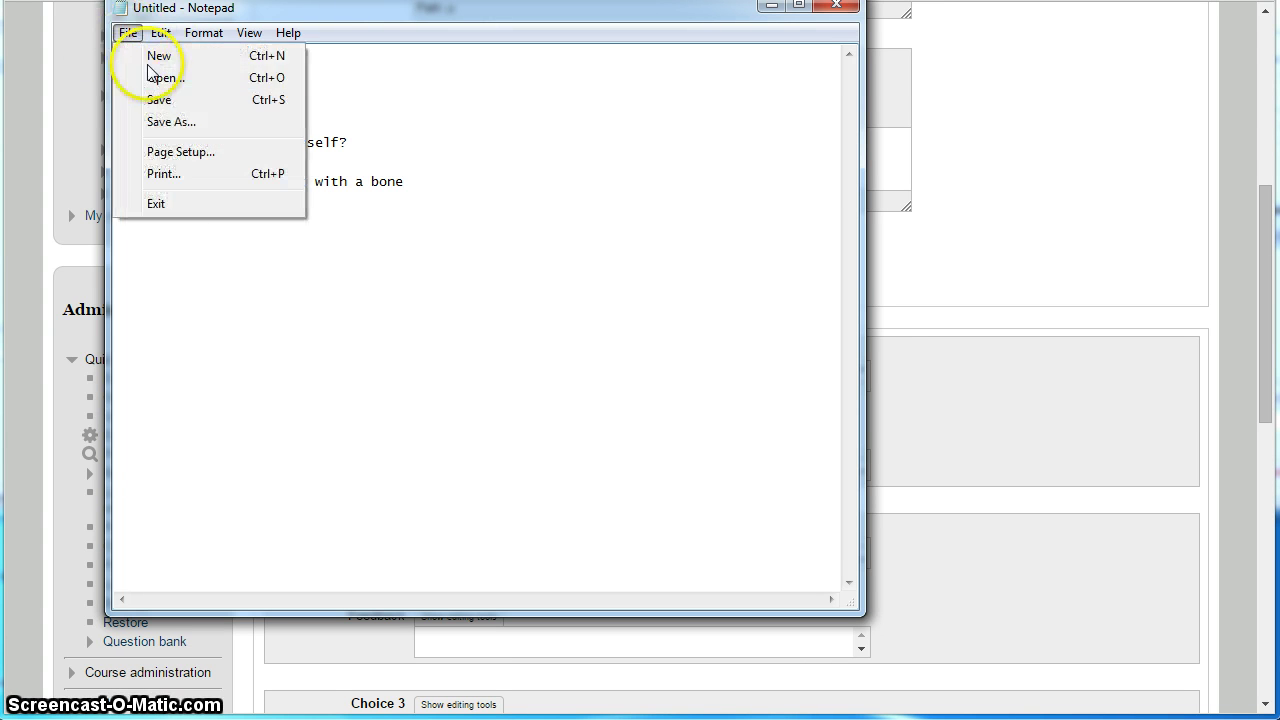
click(198, 125)
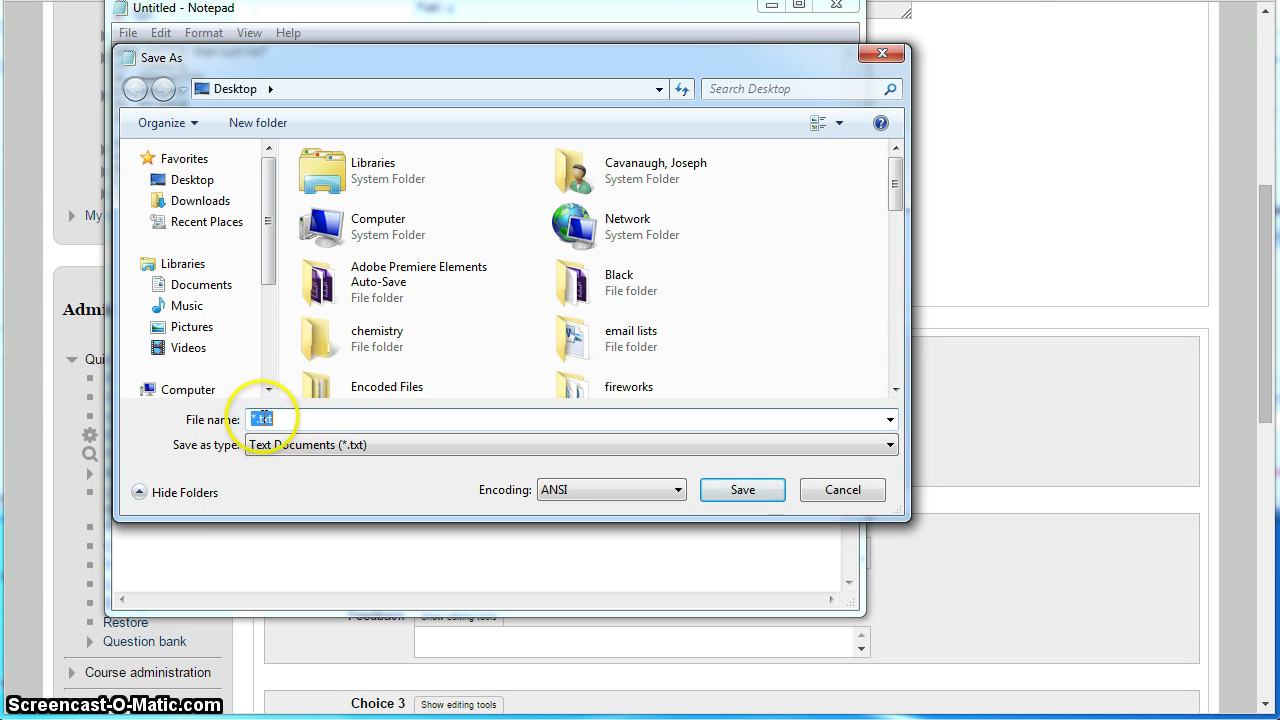
click(258, 418)
drag(258, 418, 250, 420)
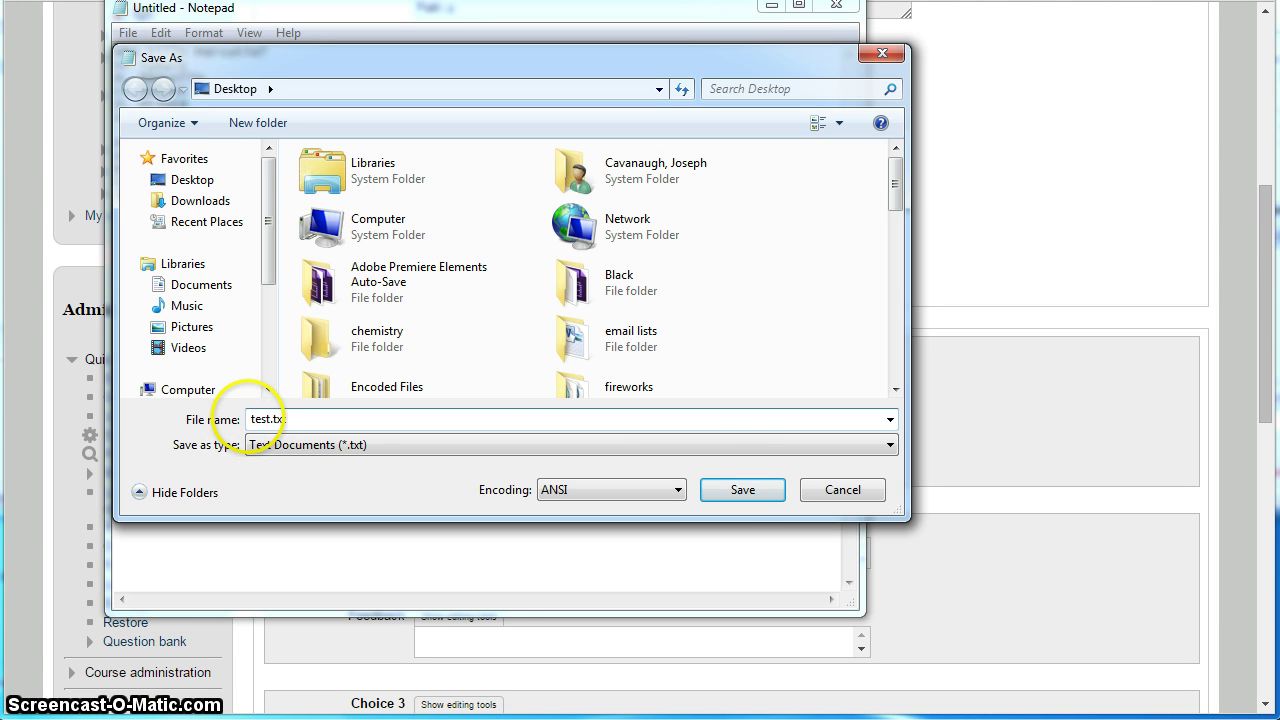
text(test)
click(735, 487)
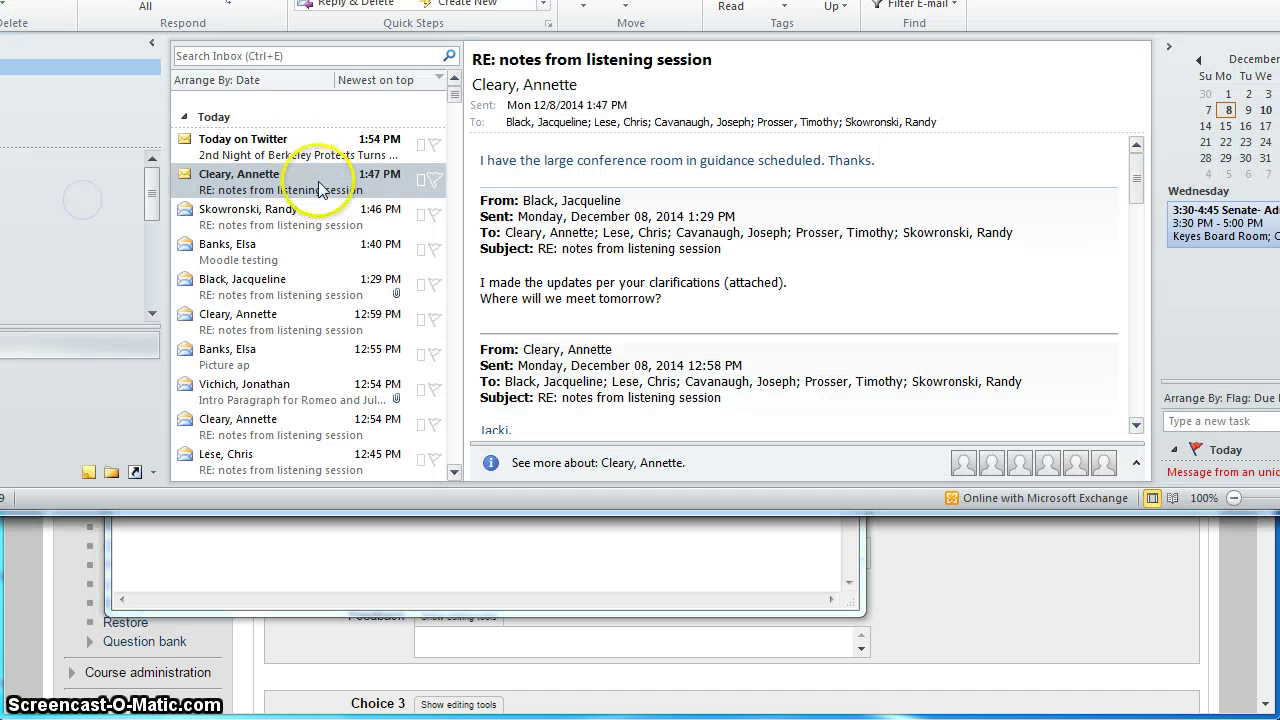
Step: Return to the browser and go to the Moodle Course main page via the breadcrumb
click(450, 586)
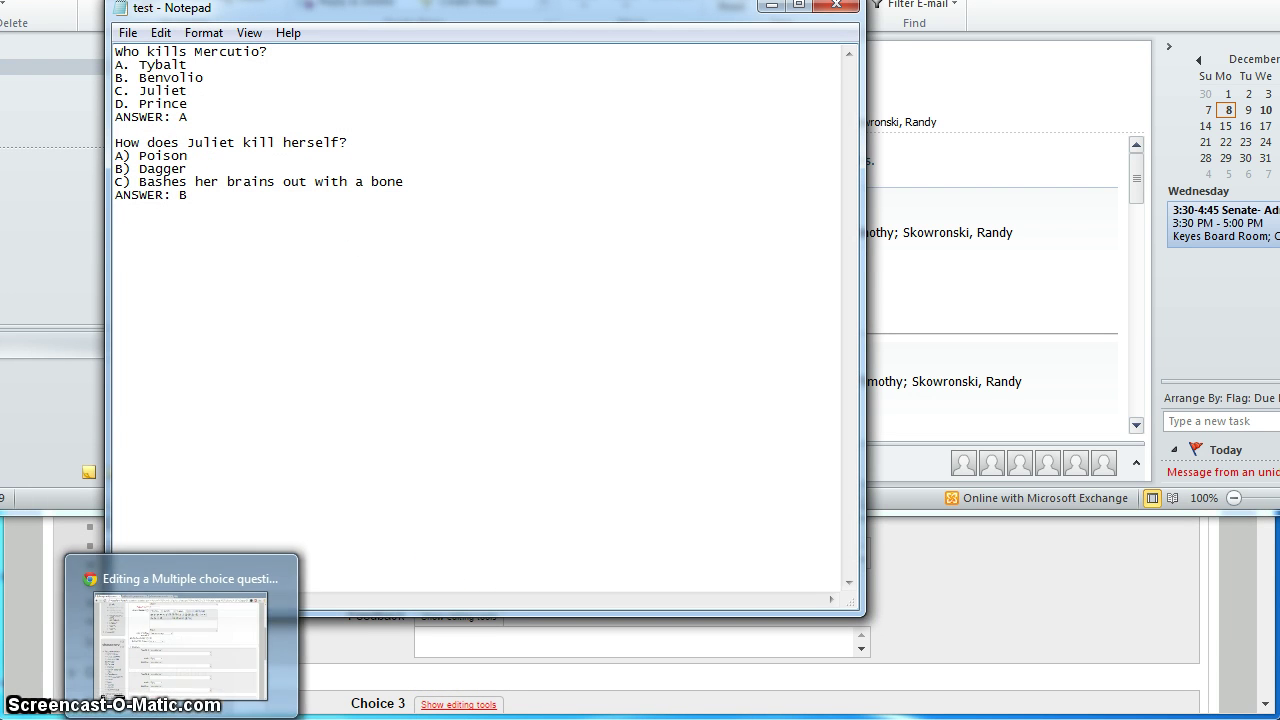
click(177, 628)
scroll(338, 427, up, 2)
scroll(338, 427, up, 4)
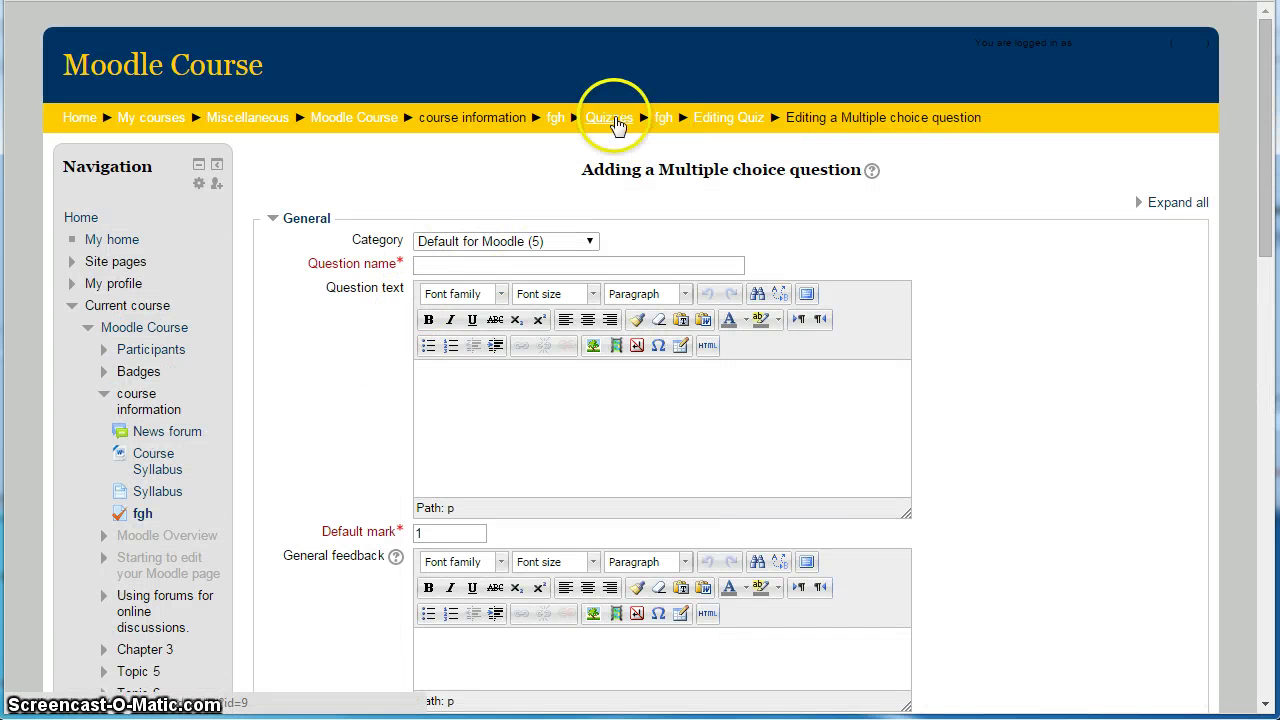
click(386, 121)
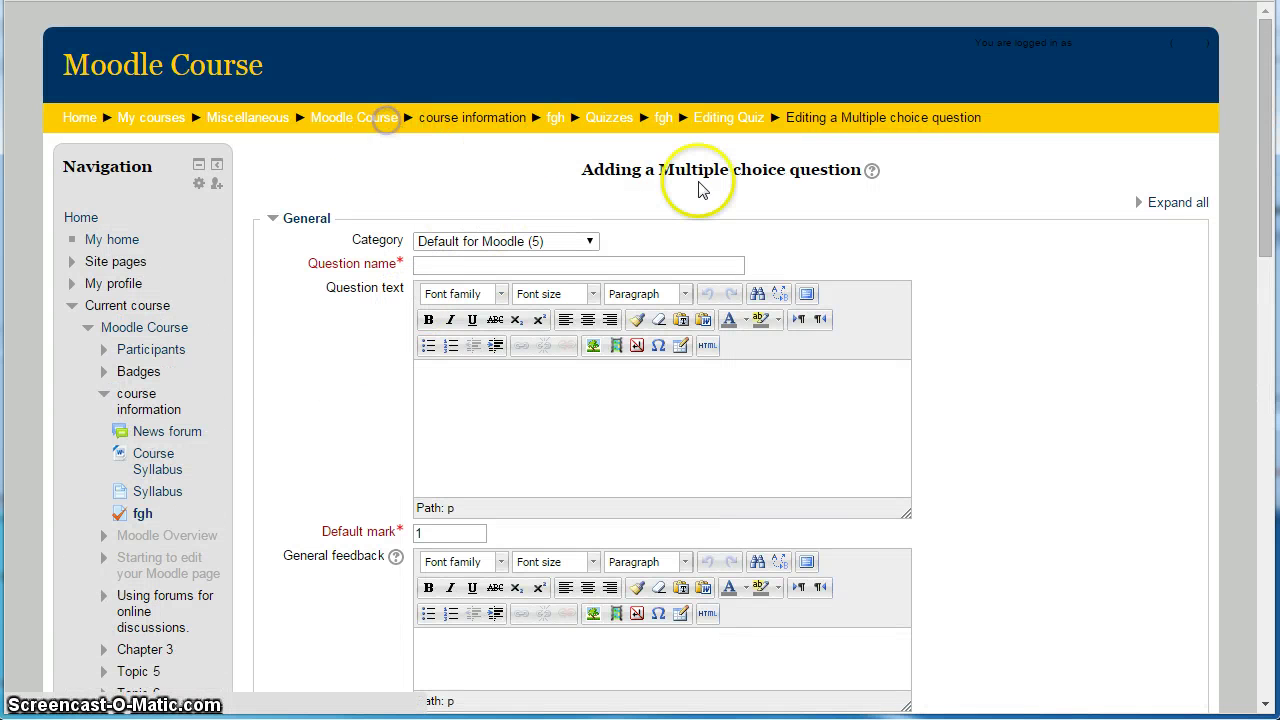
scroll(705, 220, down, 4)
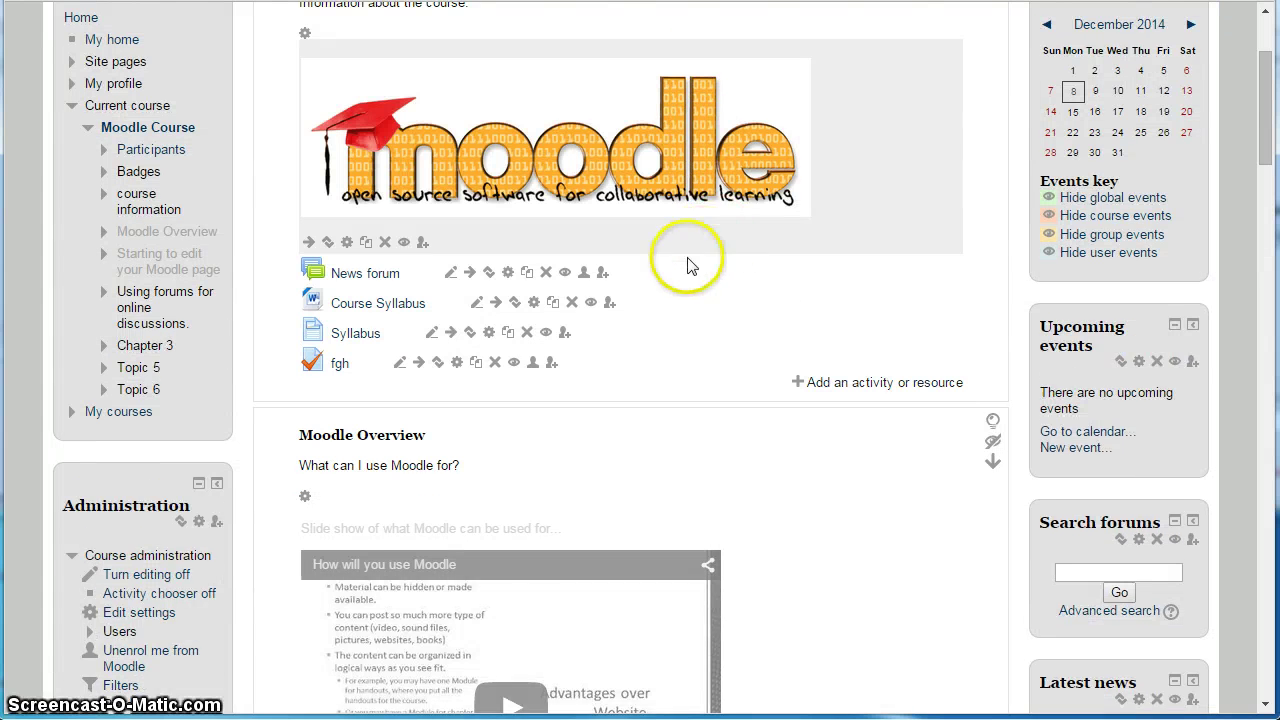
scroll(690, 260, down, 4)
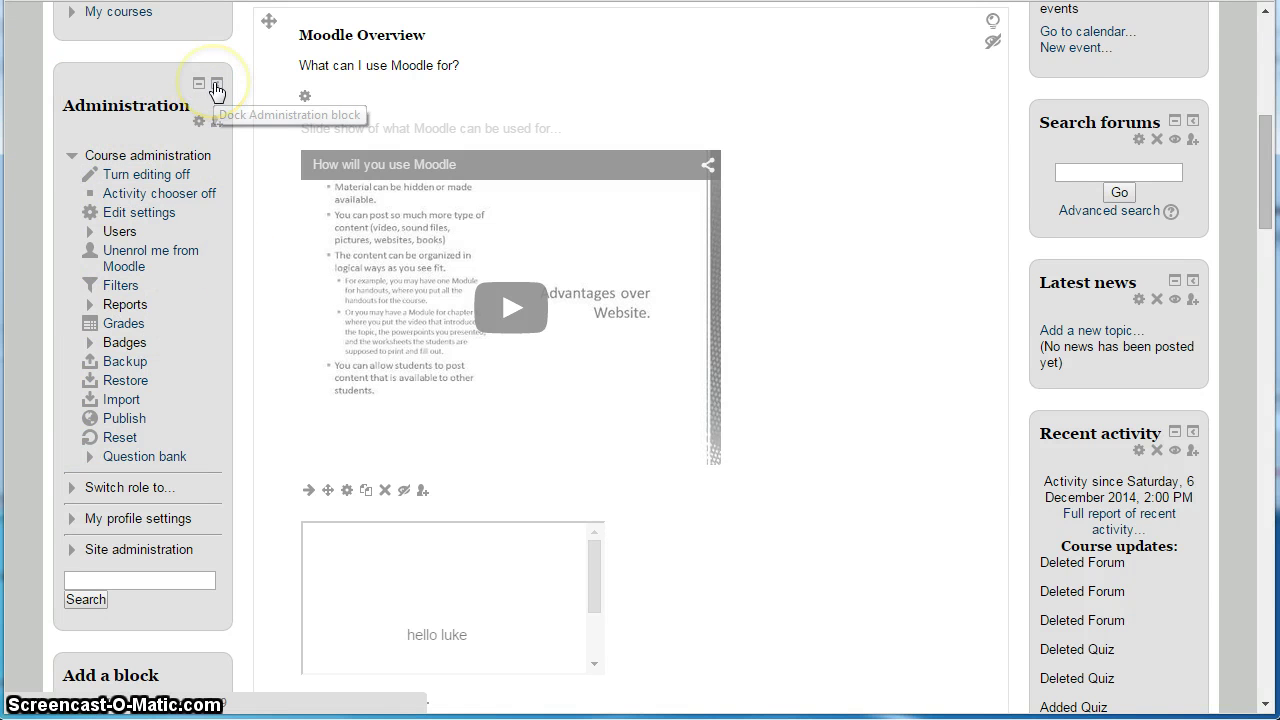
Step: Put the Administration block back in the page column and expand Question bank
click(216, 88)
click(20, 197)
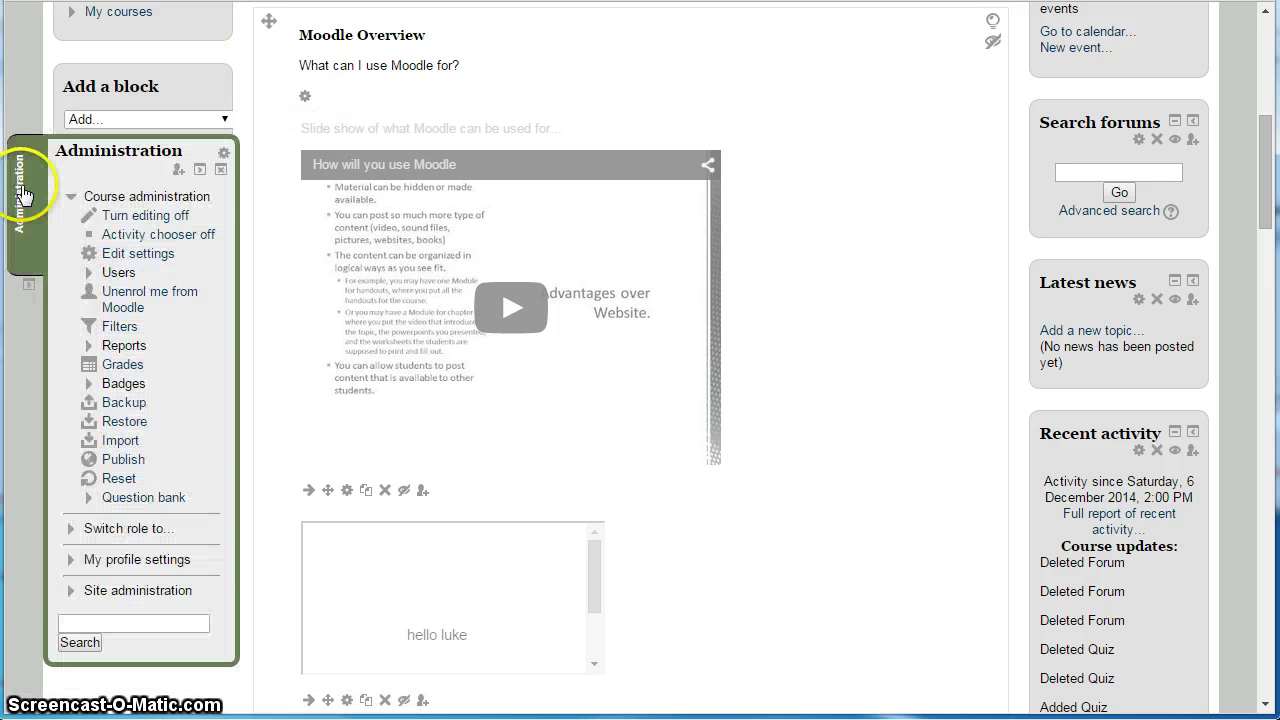
click(198, 172)
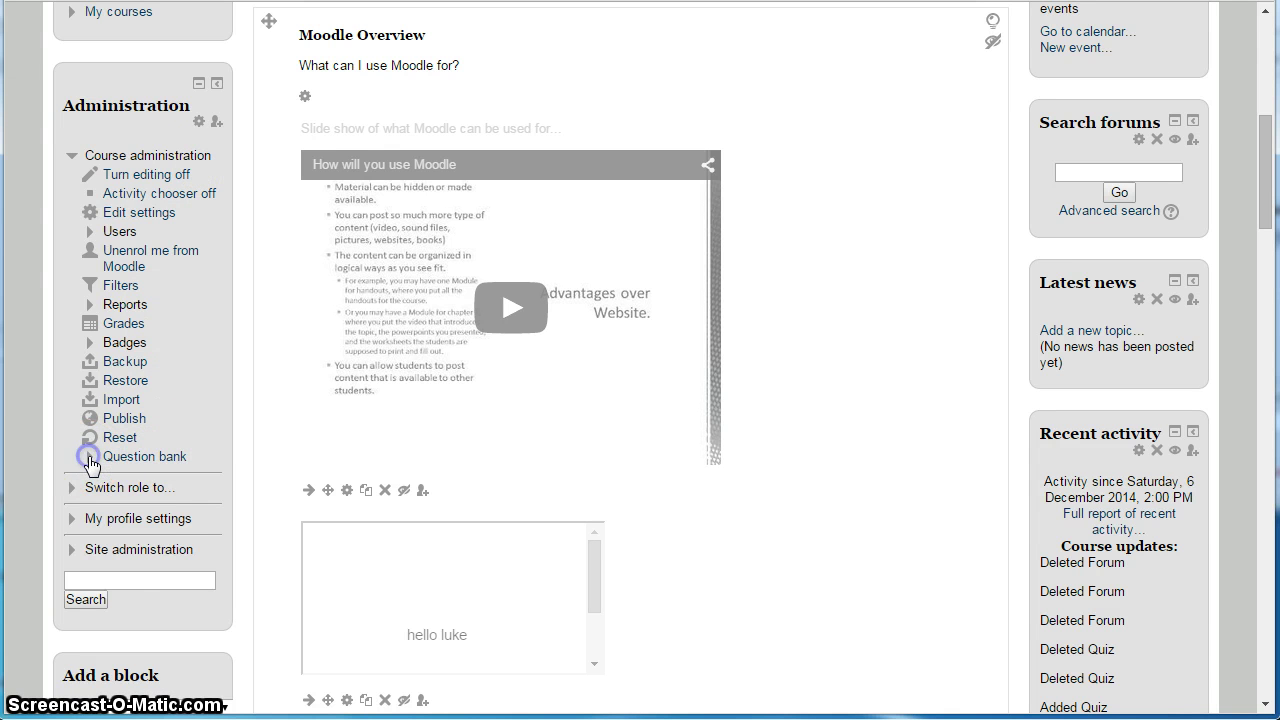
click(89, 457)
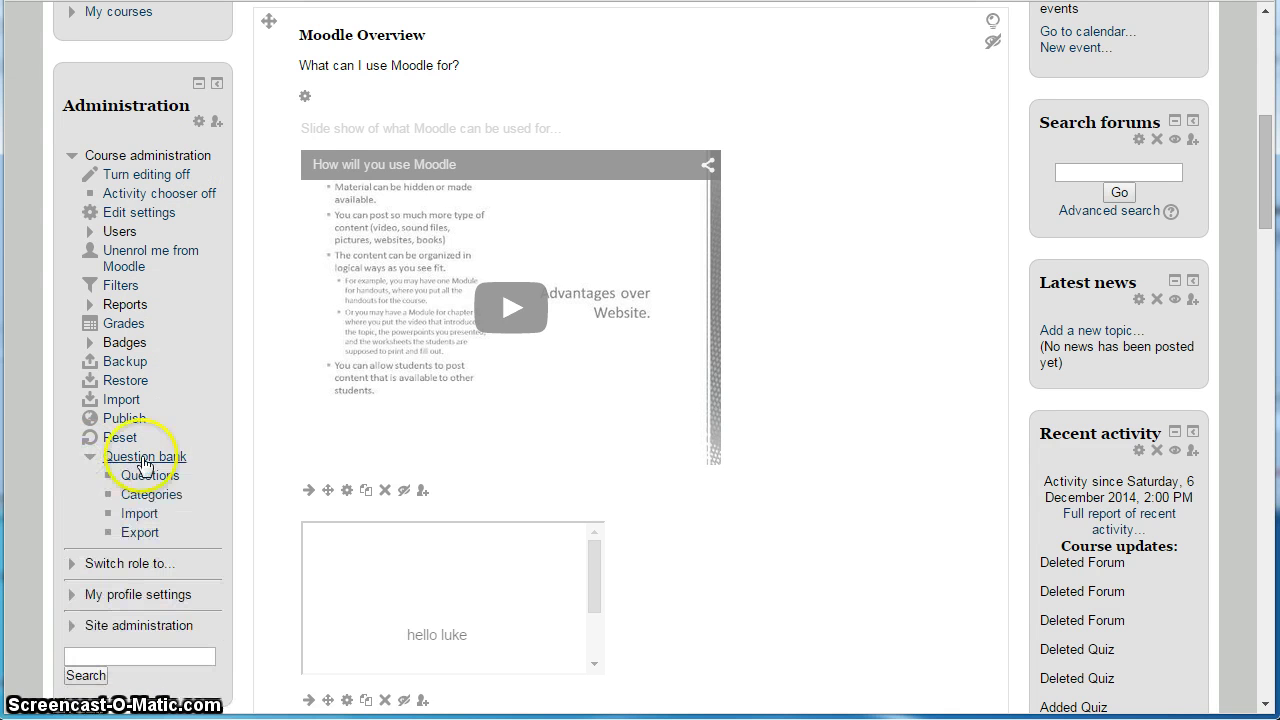
Step: Open the question import page and select Aiken format
click(150, 513)
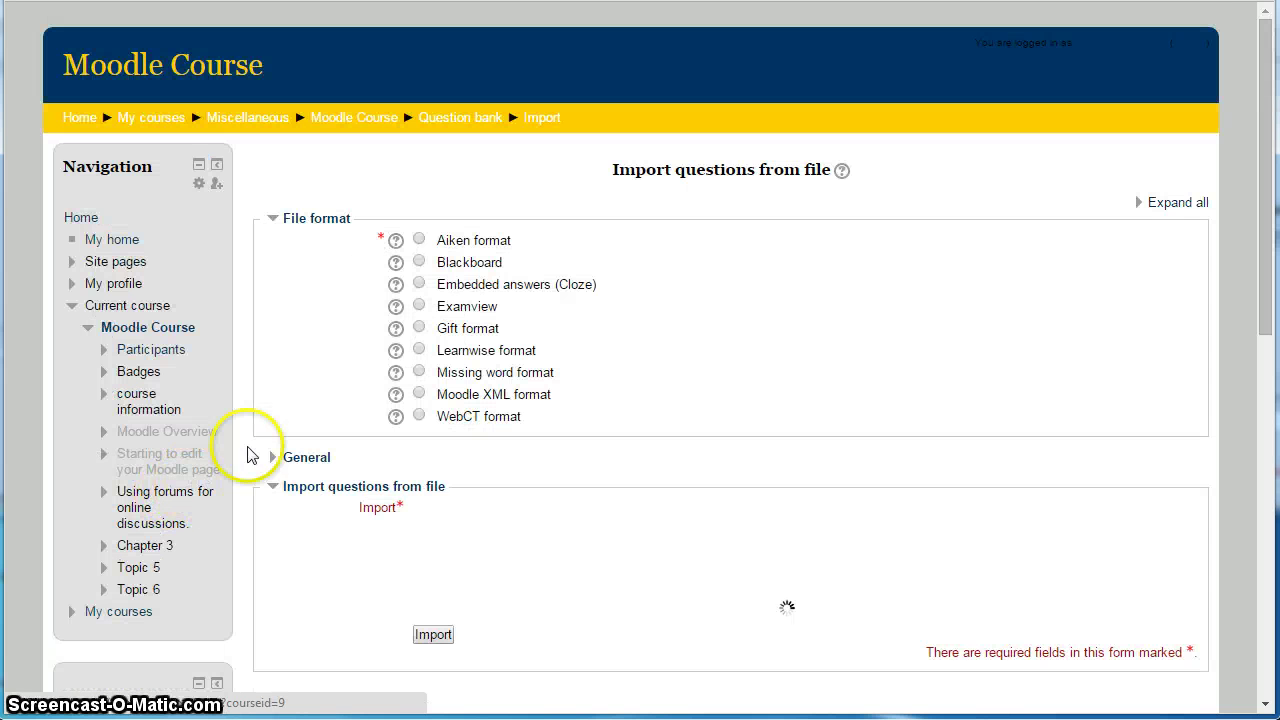
click(419, 240)
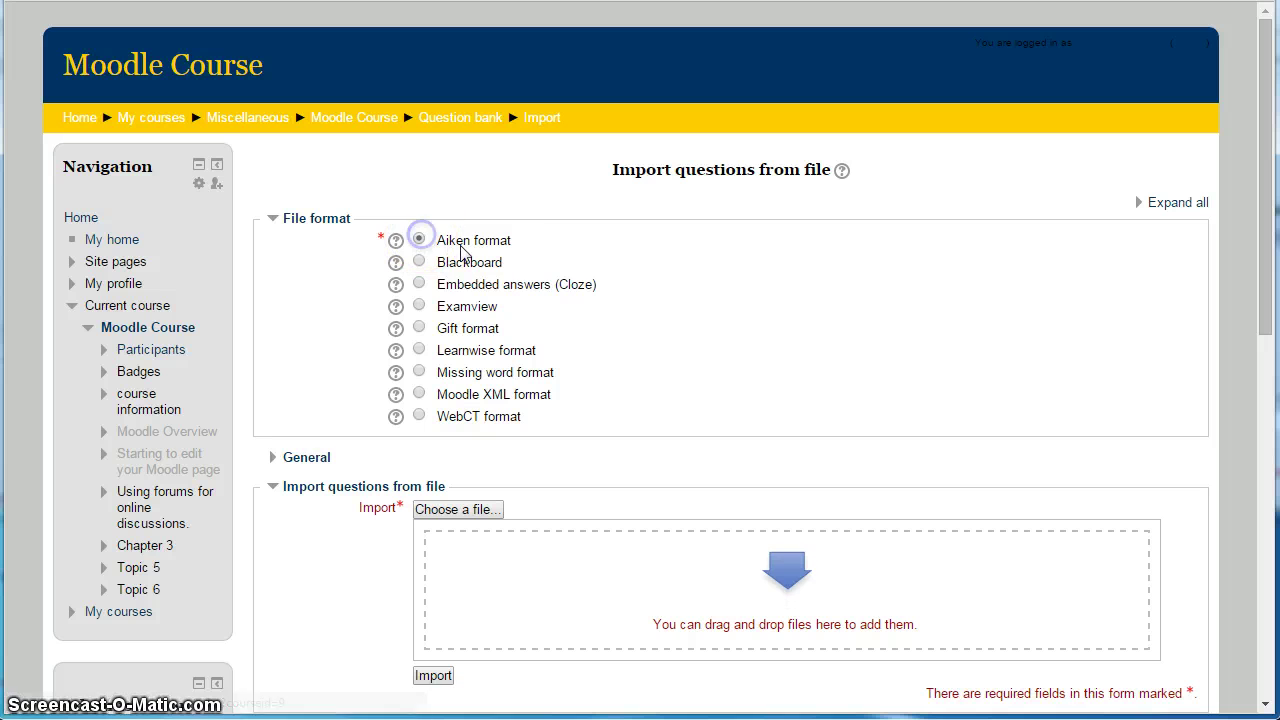
scroll(525, 277, down, 1)
Step: Upload test.txt from the Desktop as the question file and run the import
click(458, 409)
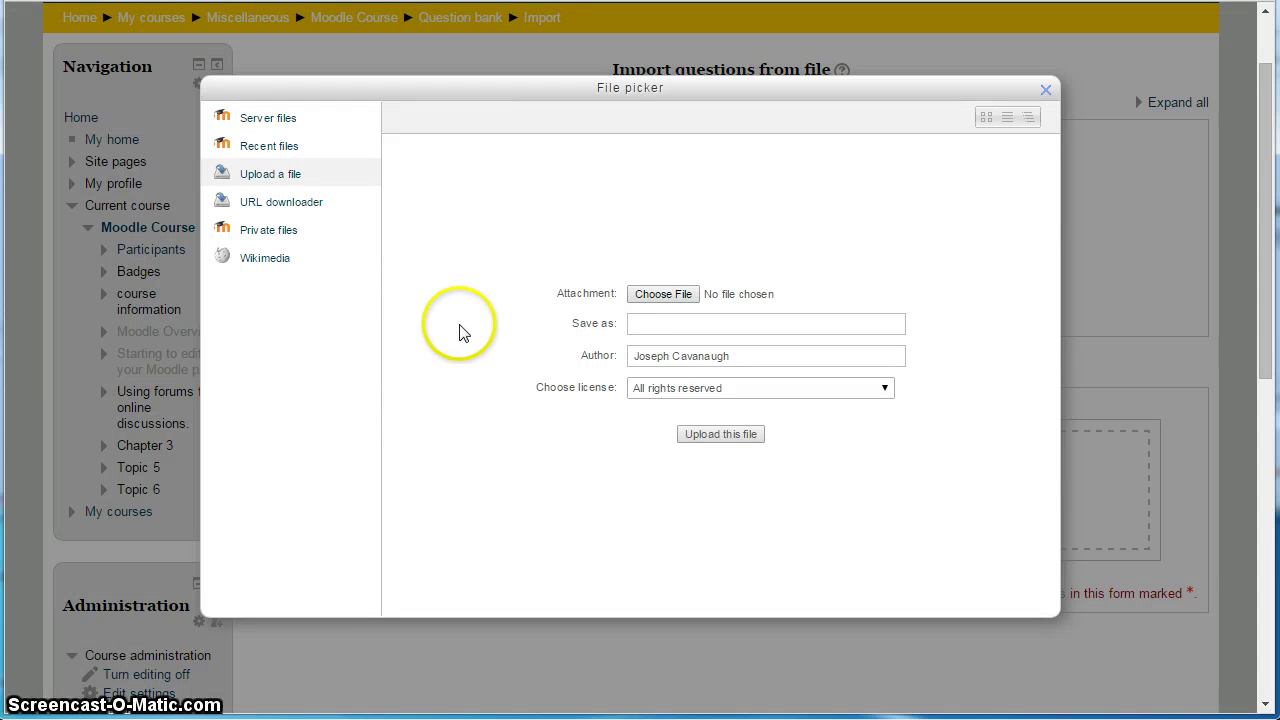
click(663, 294)
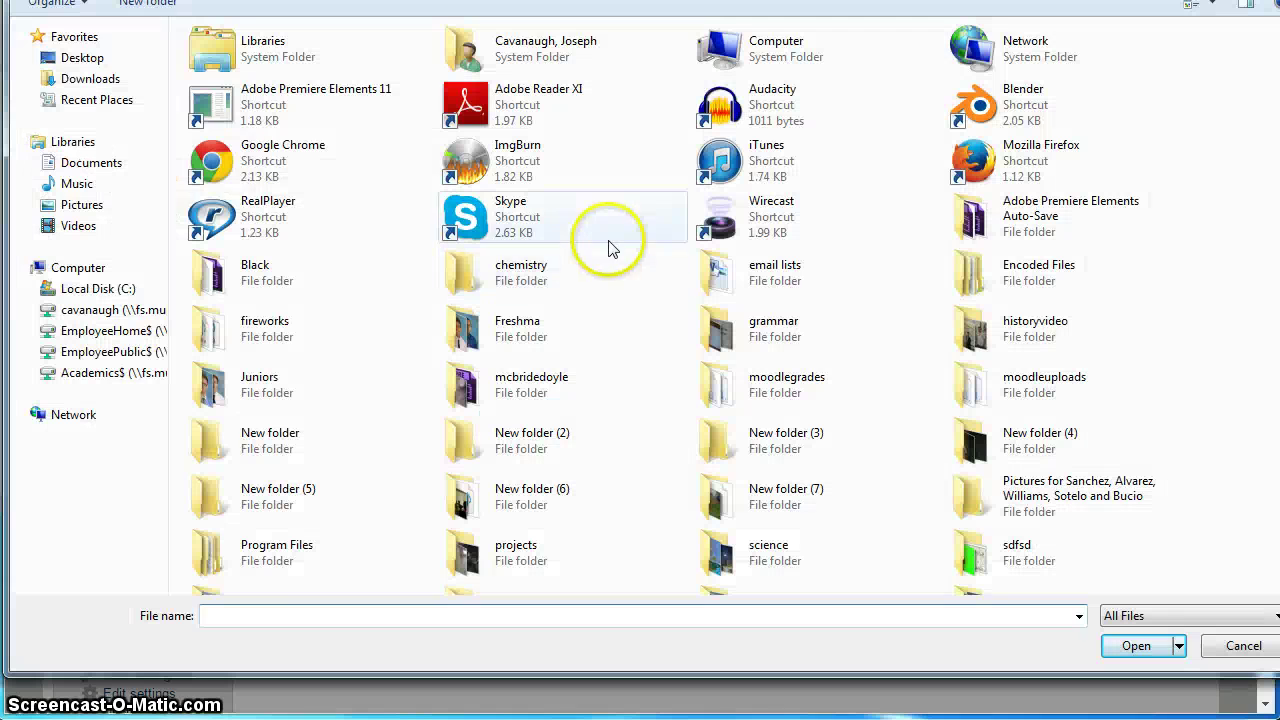
click(80, 57)
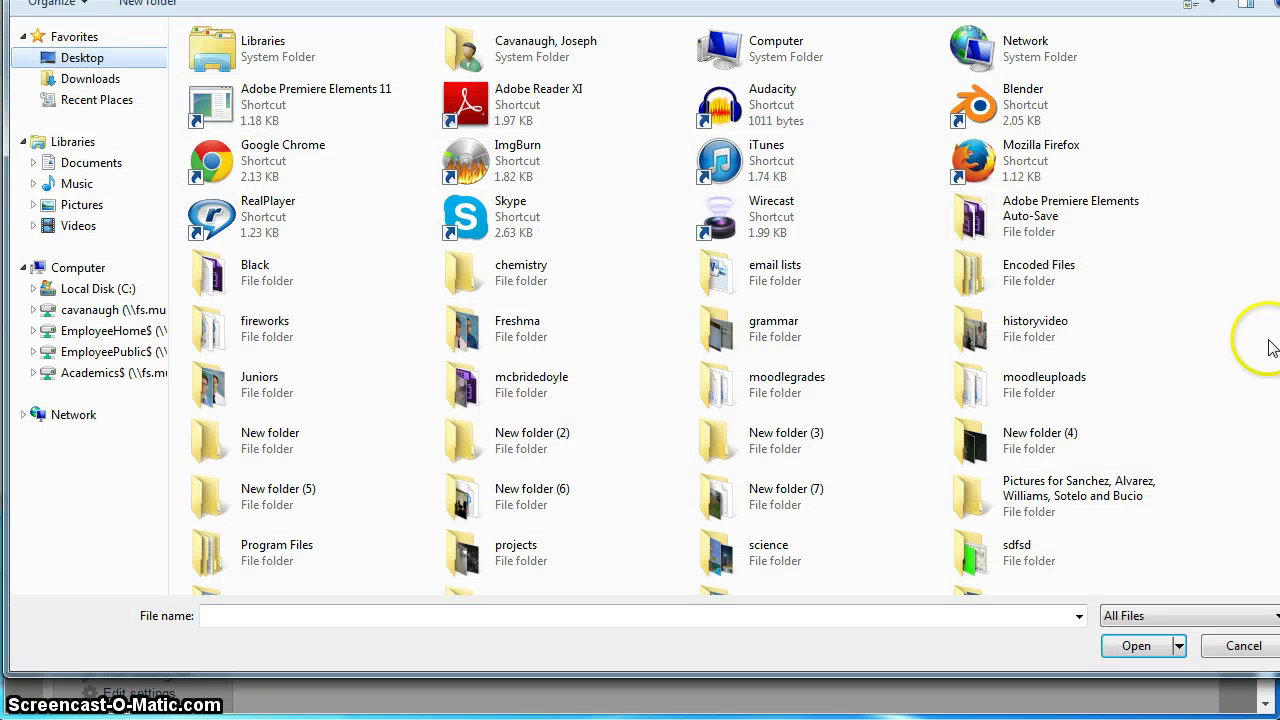
scroll(1186, 271, down, 3)
scroll(1186, 300, down, 4)
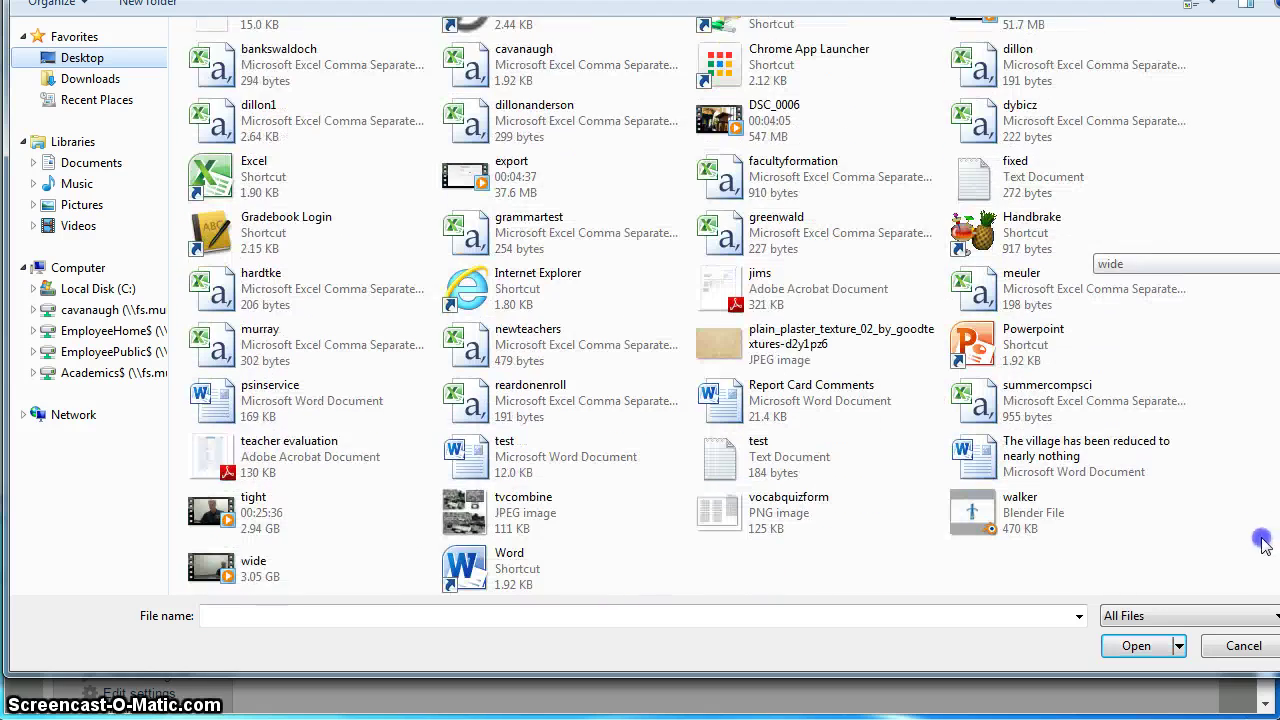
click(713, 451)
double_click(713, 451)
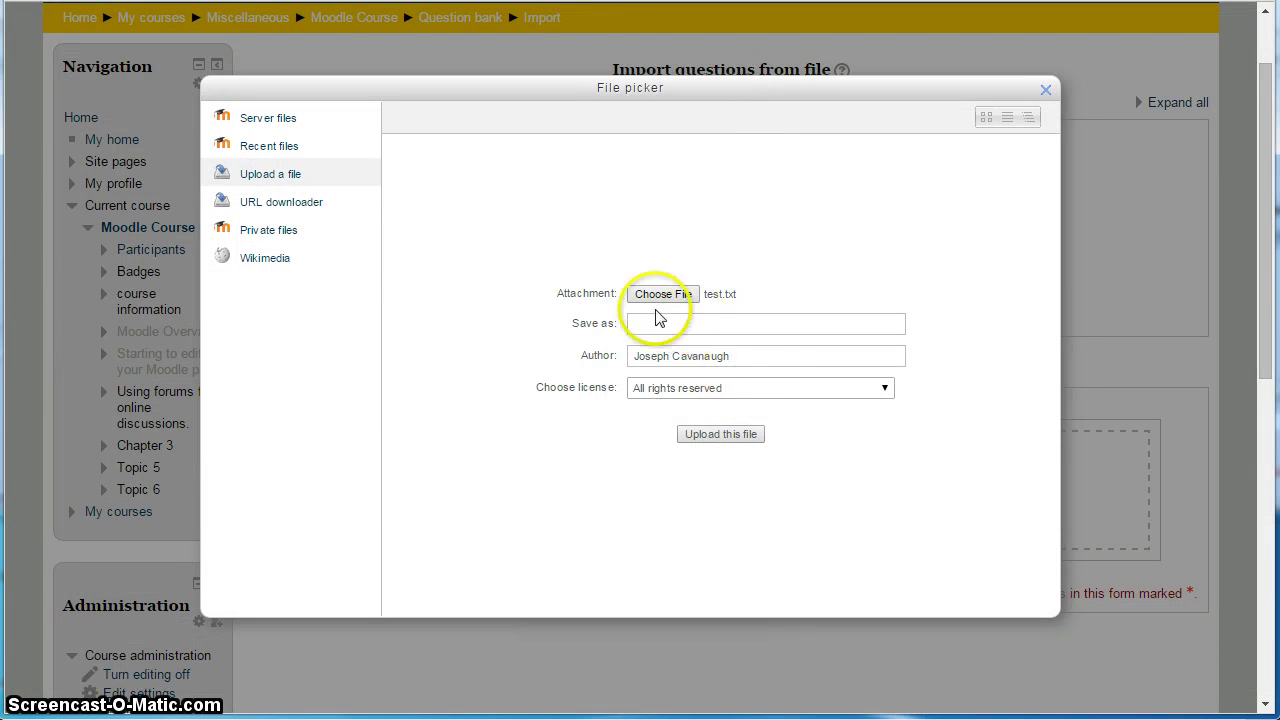
click(718, 434)
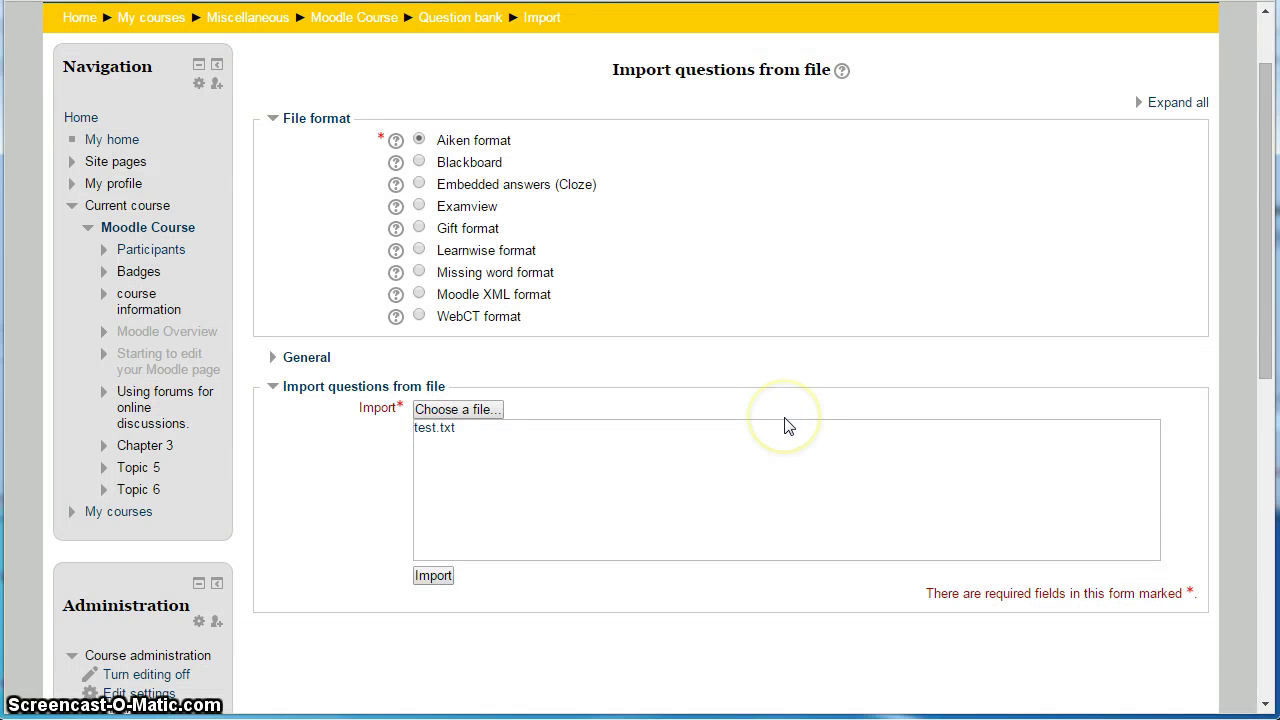
scroll(657, 491, down, 1)
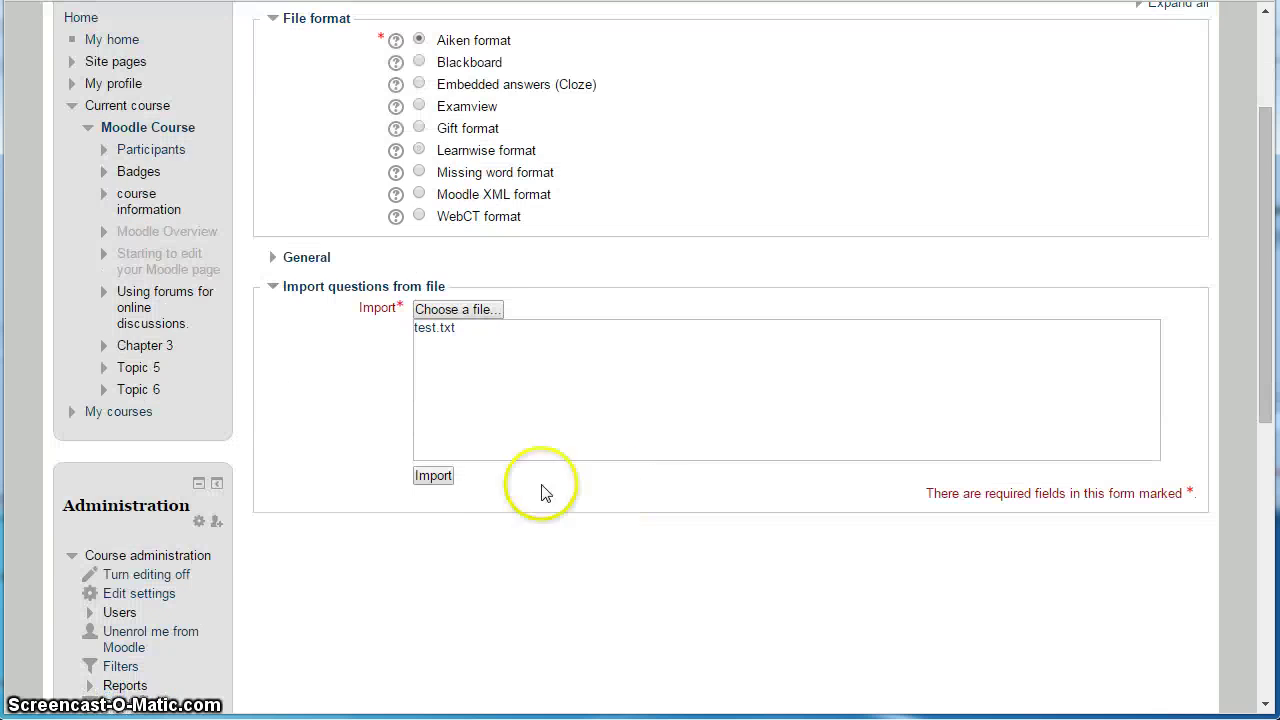
click(445, 477)
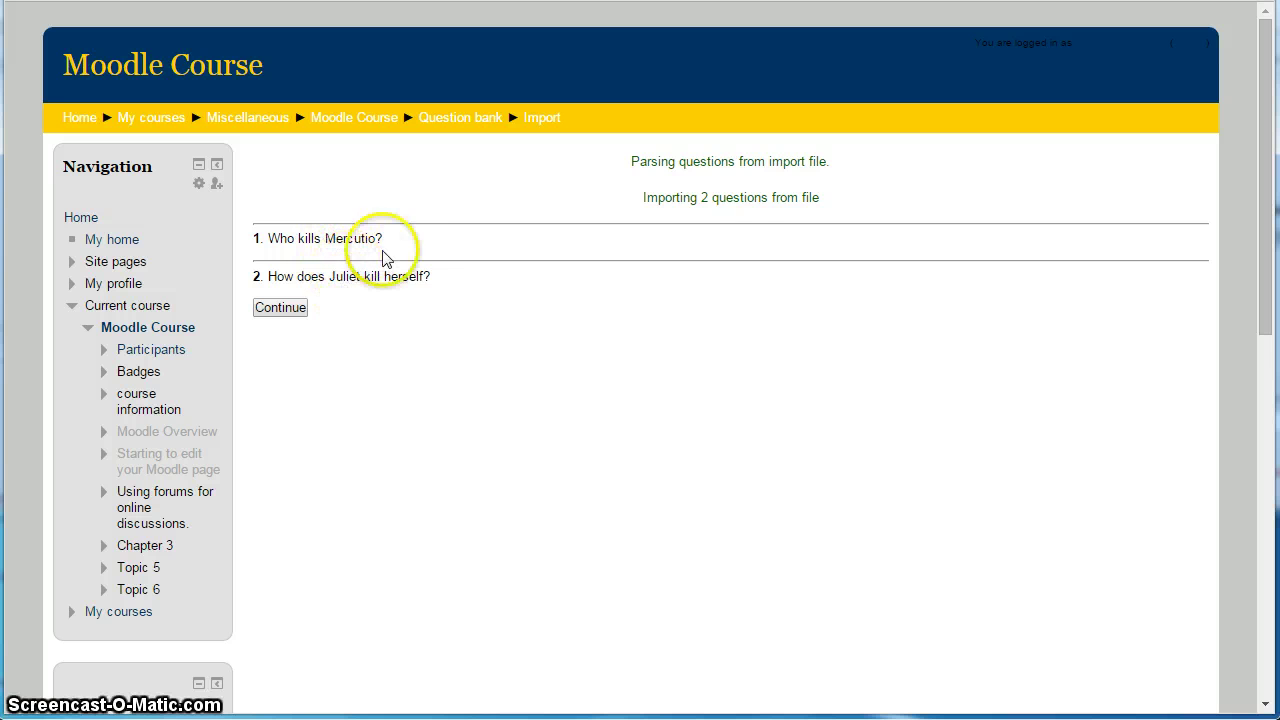
click(280, 308)
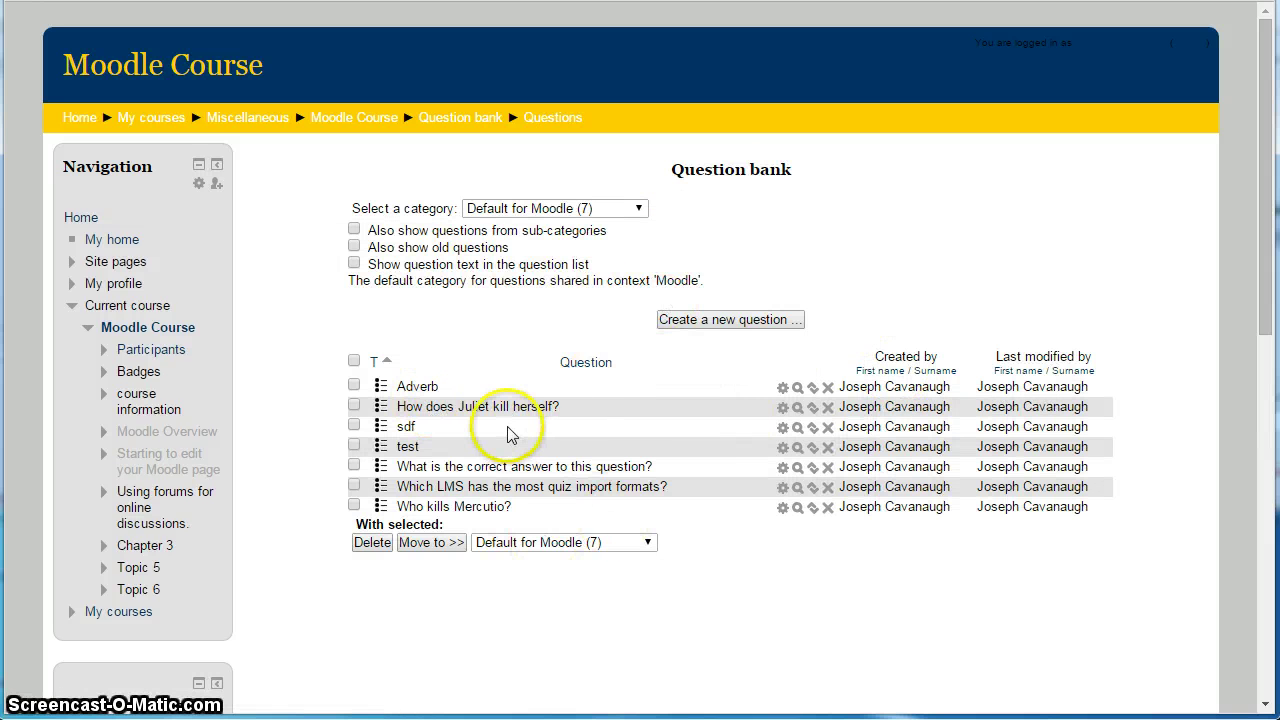
scroll(512, 437, down, 1)
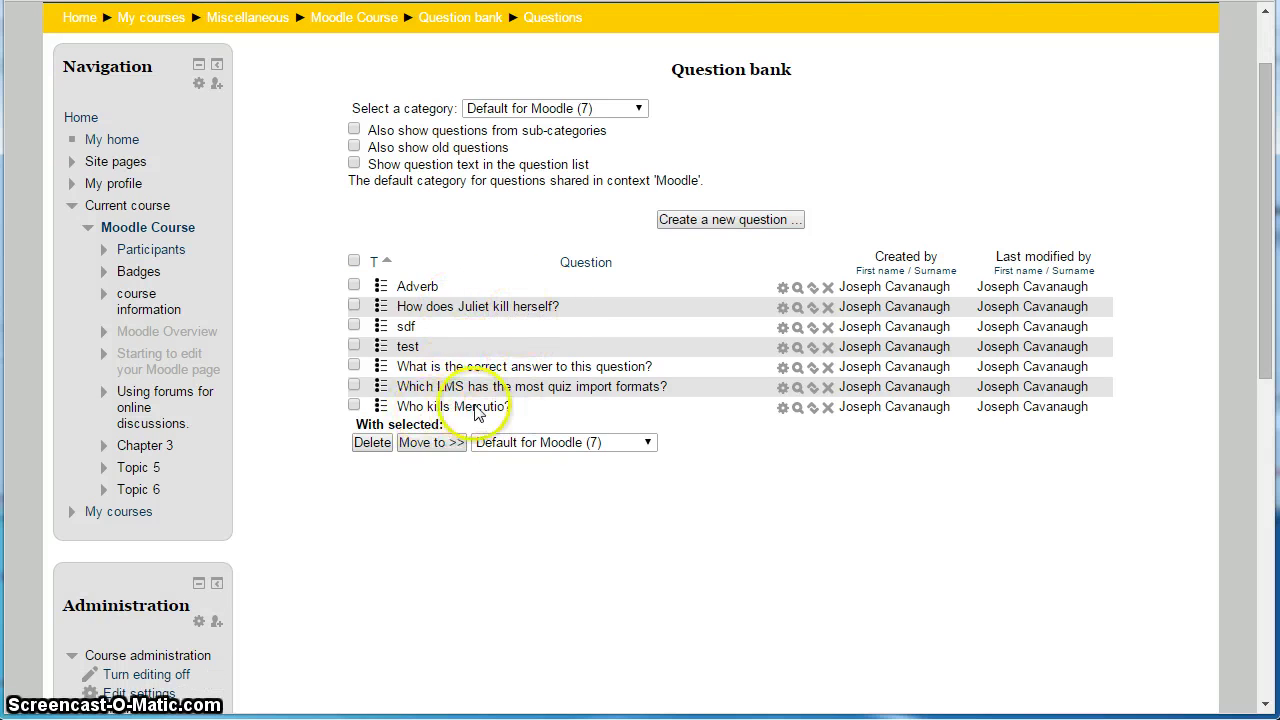
click(798, 408)
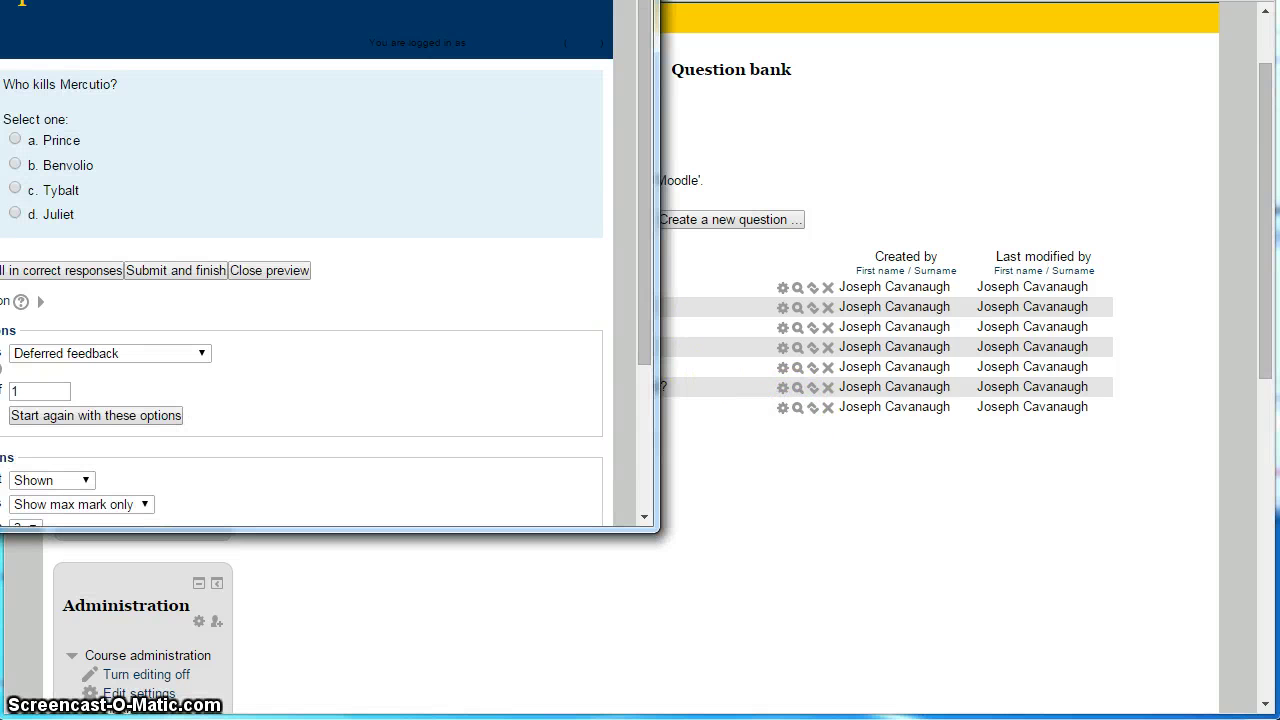
drag(381, 0, 716, 40)
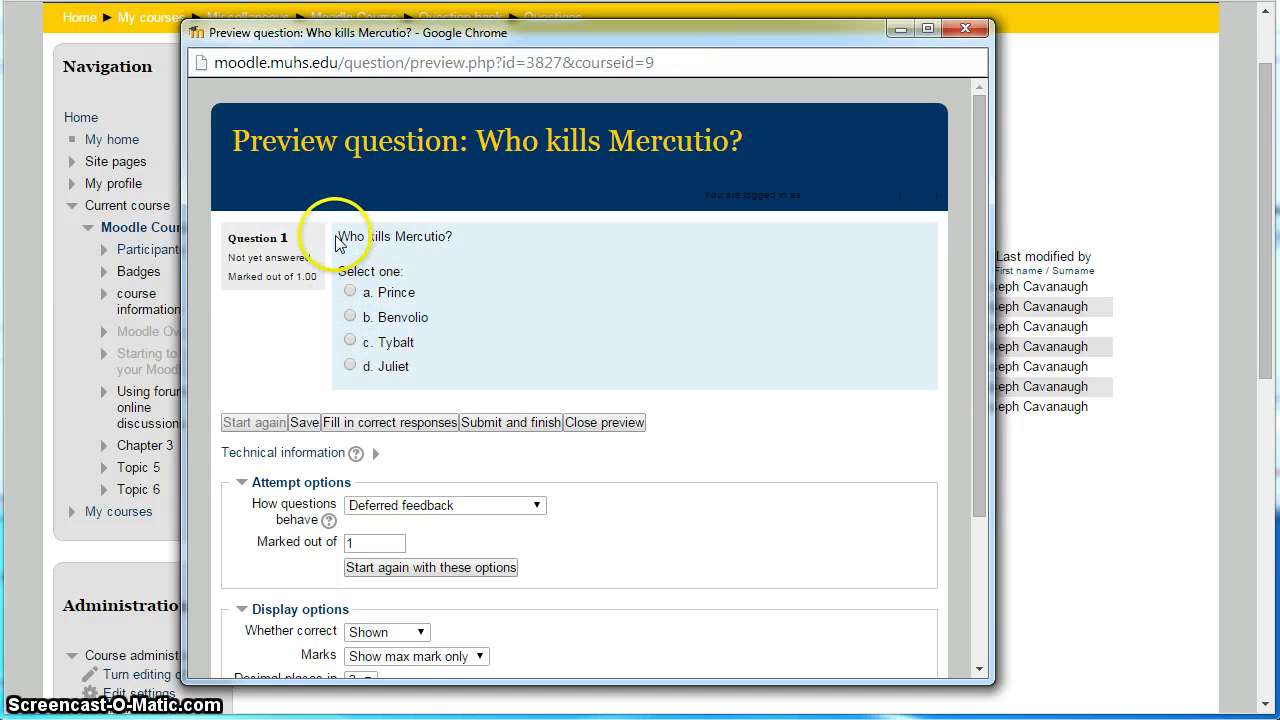
drag(342, 236, 435, 360)
click(446, 313)
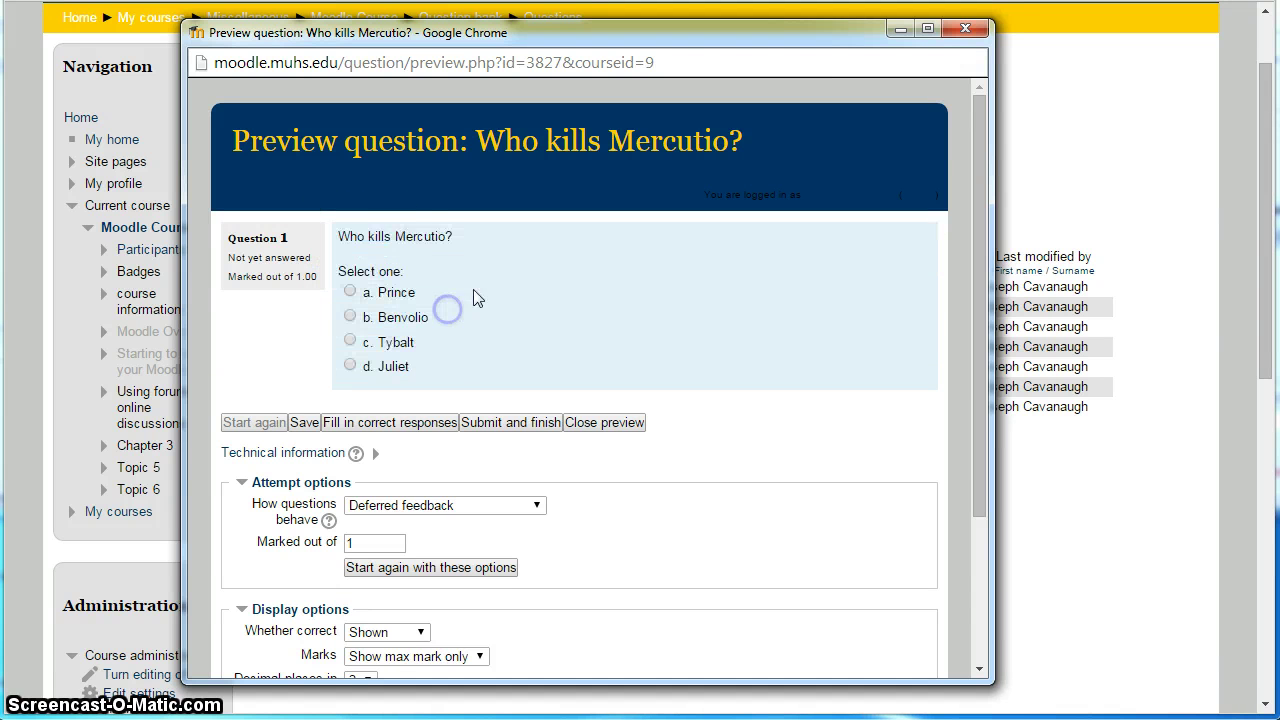
scroll(471, 260, down, 2)
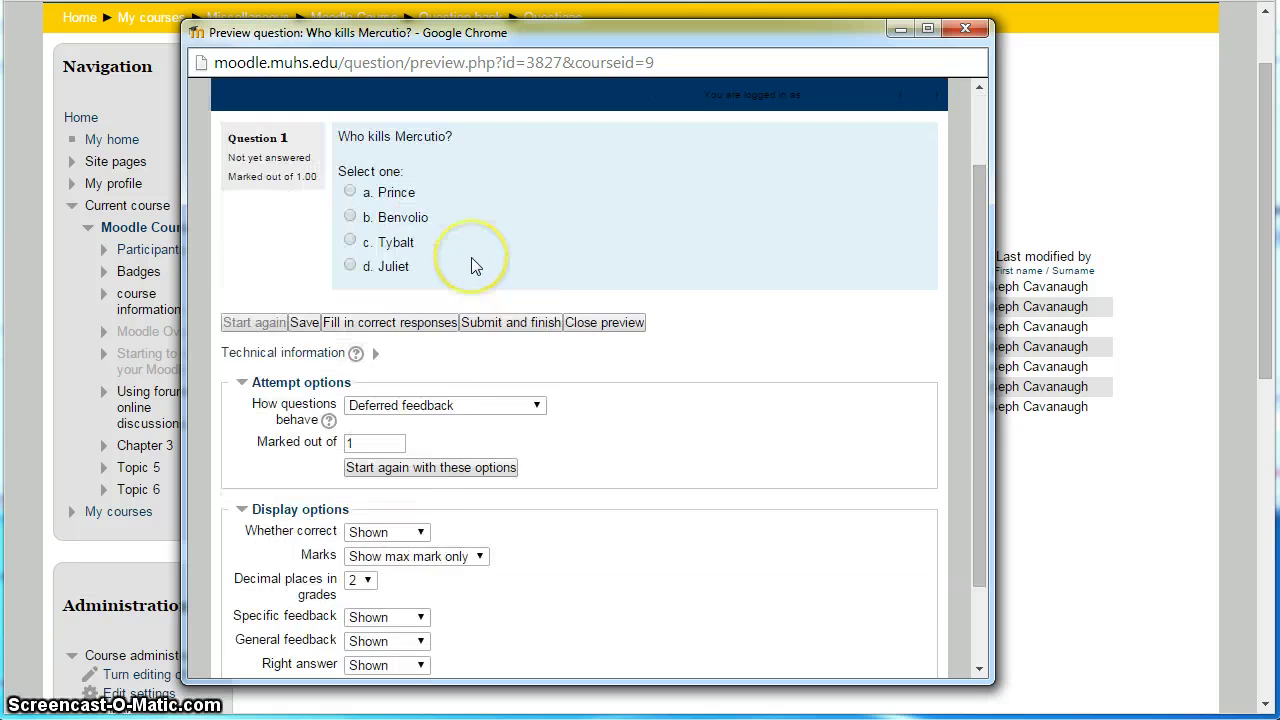
scroll(471, 260, up, 2)
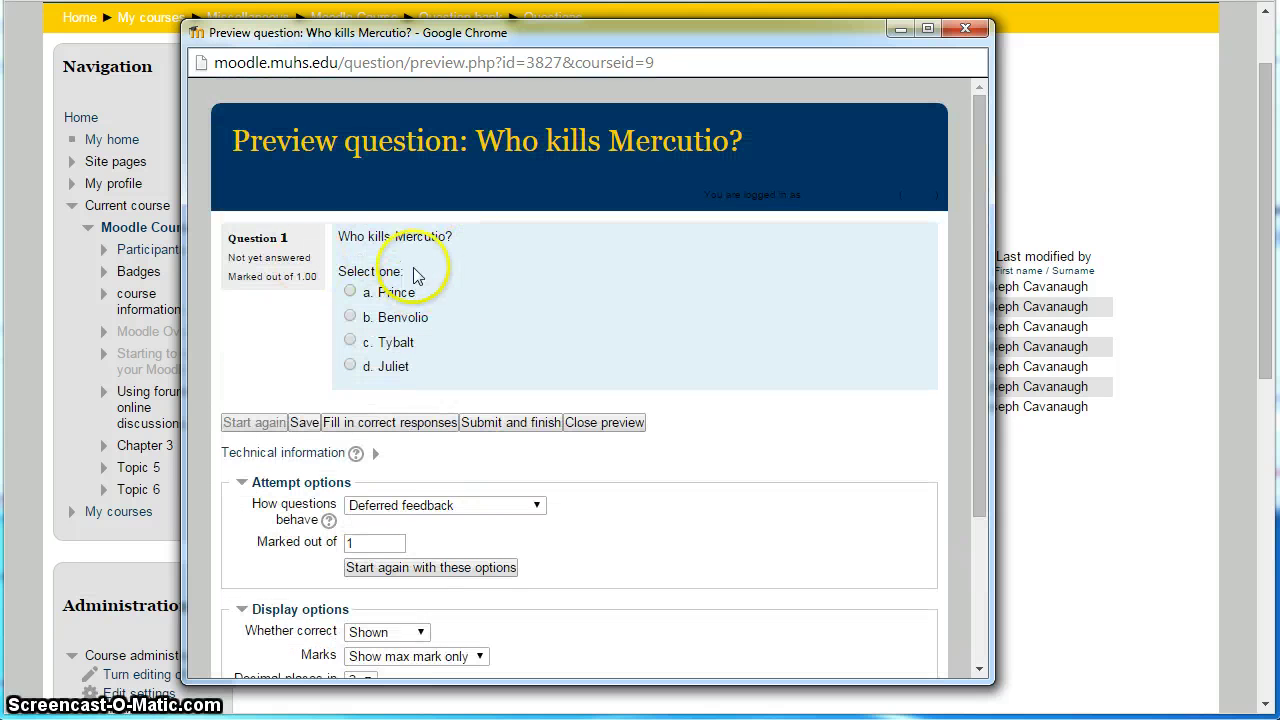
click(968, 32)
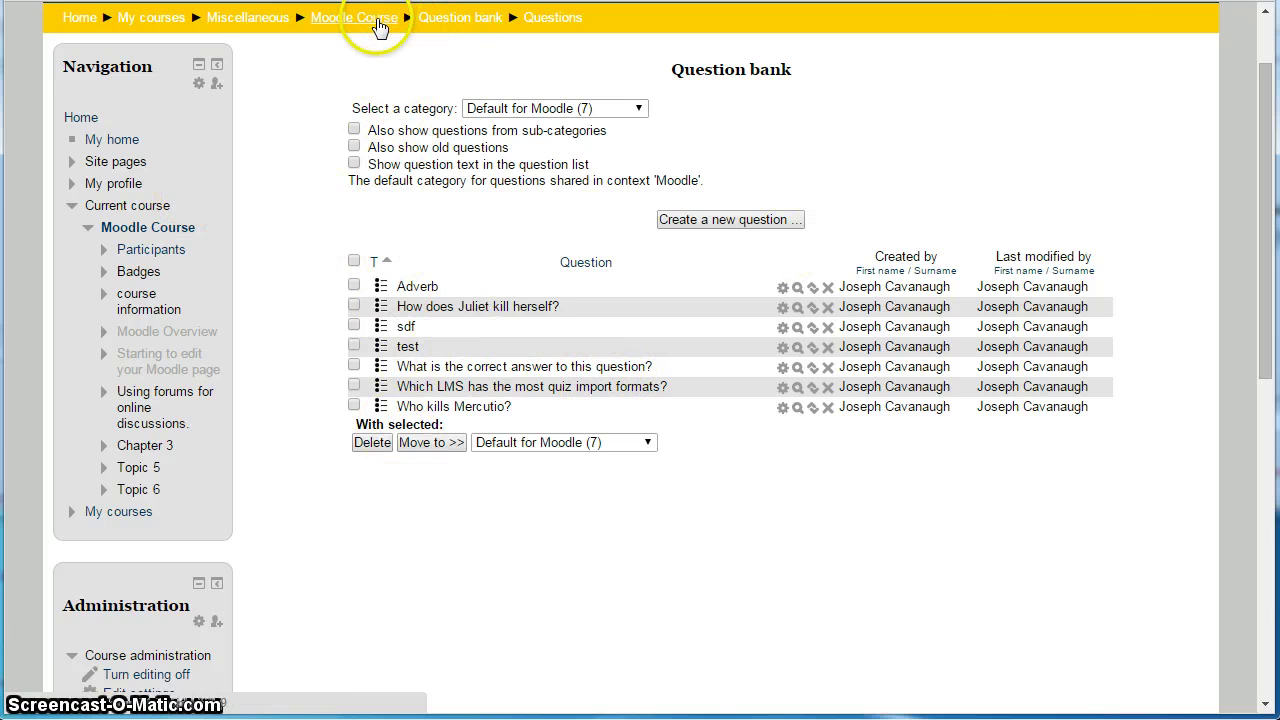
Step: Open quiz fgh from the course page and go to its question editing page
click(380, 27)
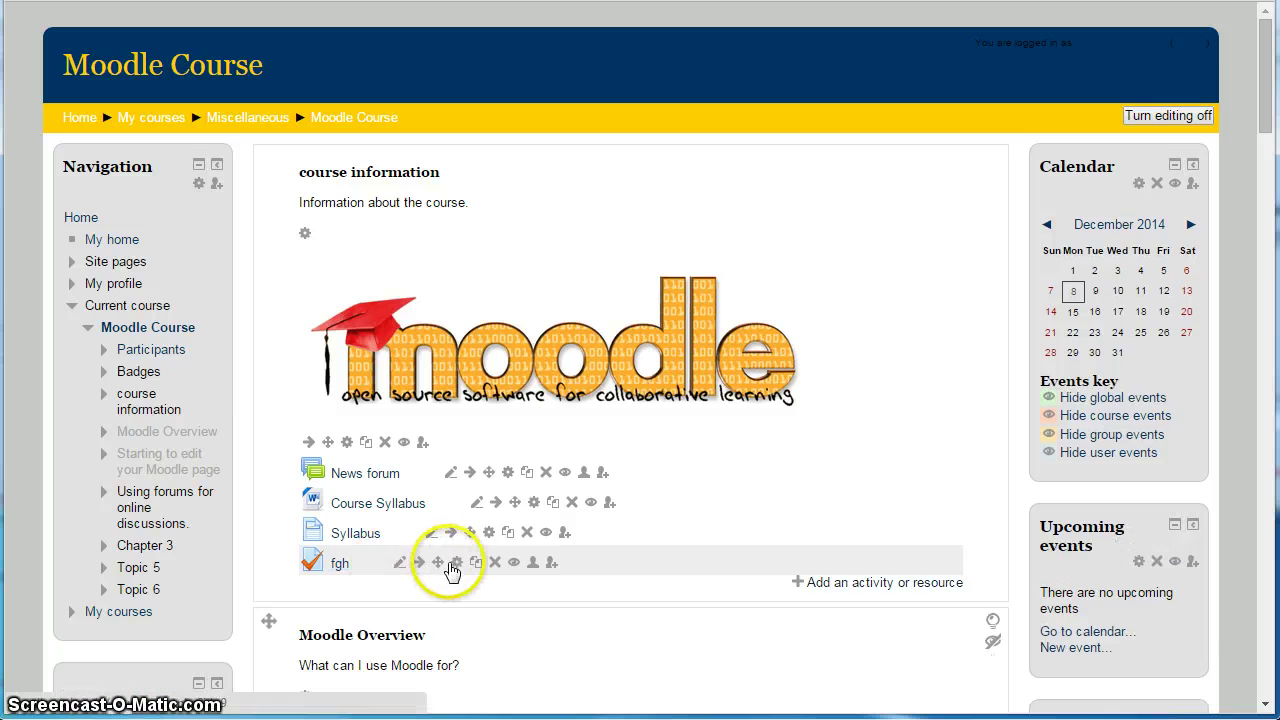
click(456, 565)
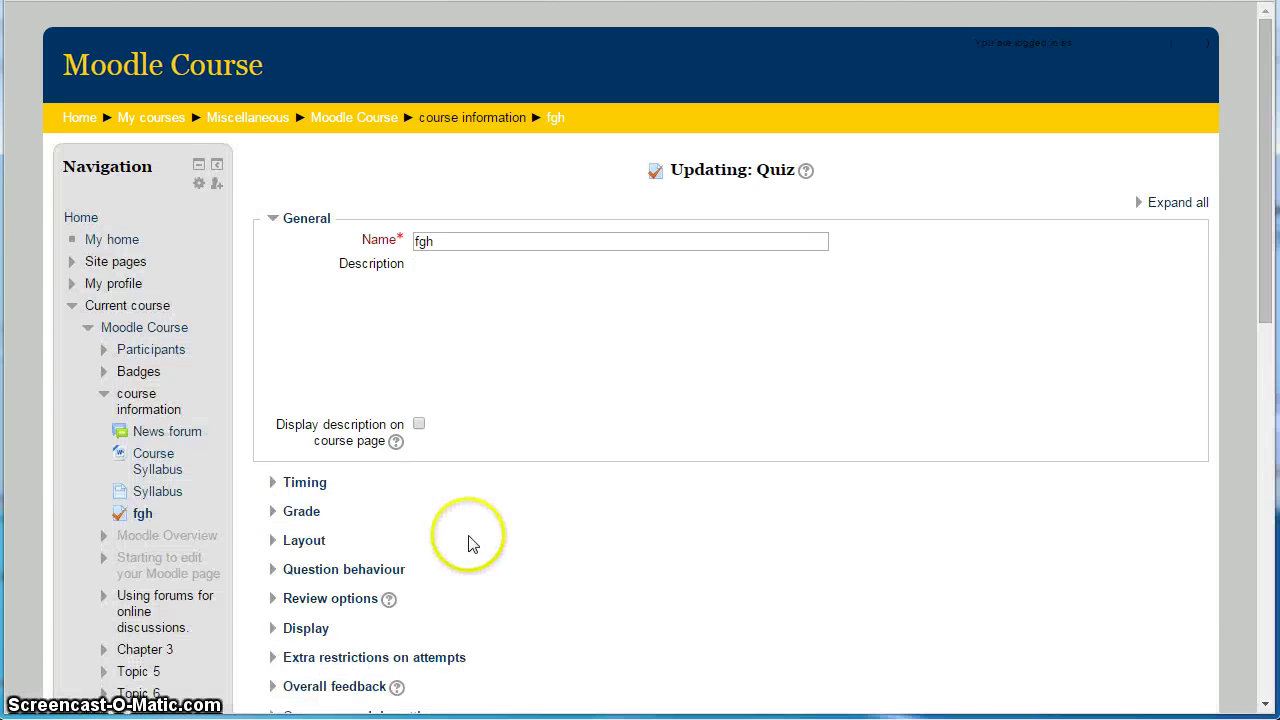
scroll(462, 546, down, 4)
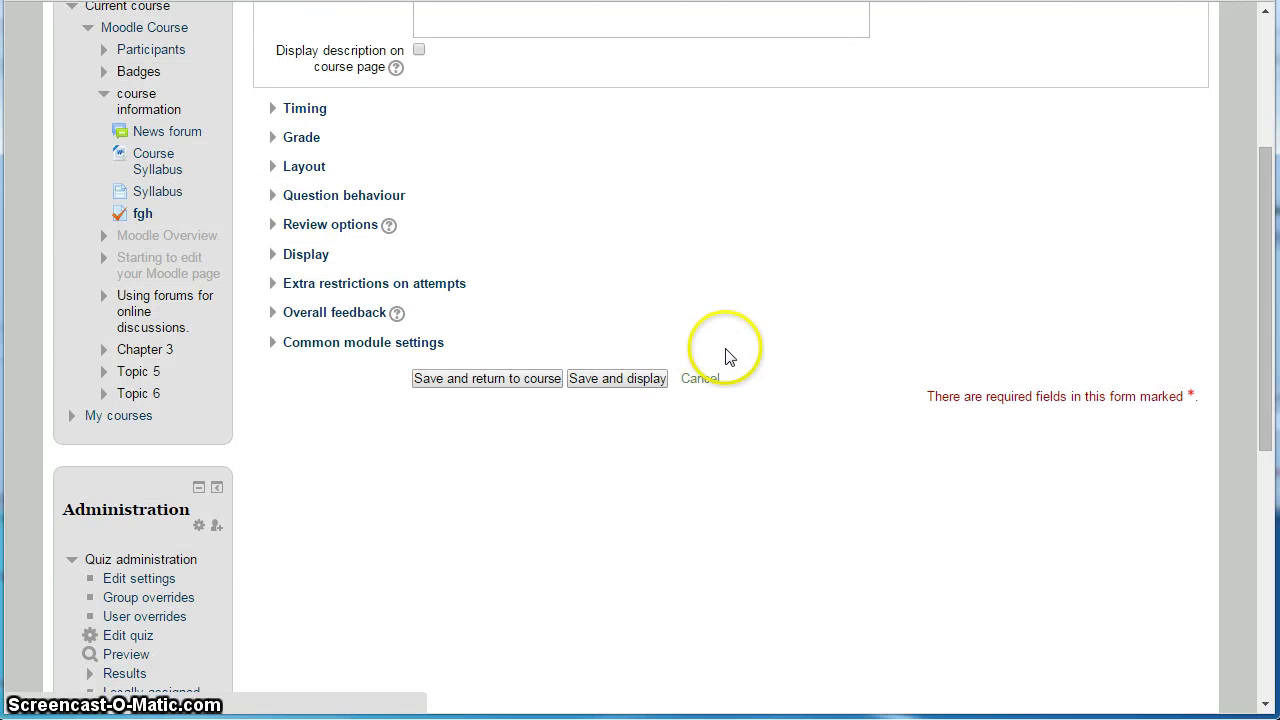
click(712, 377)
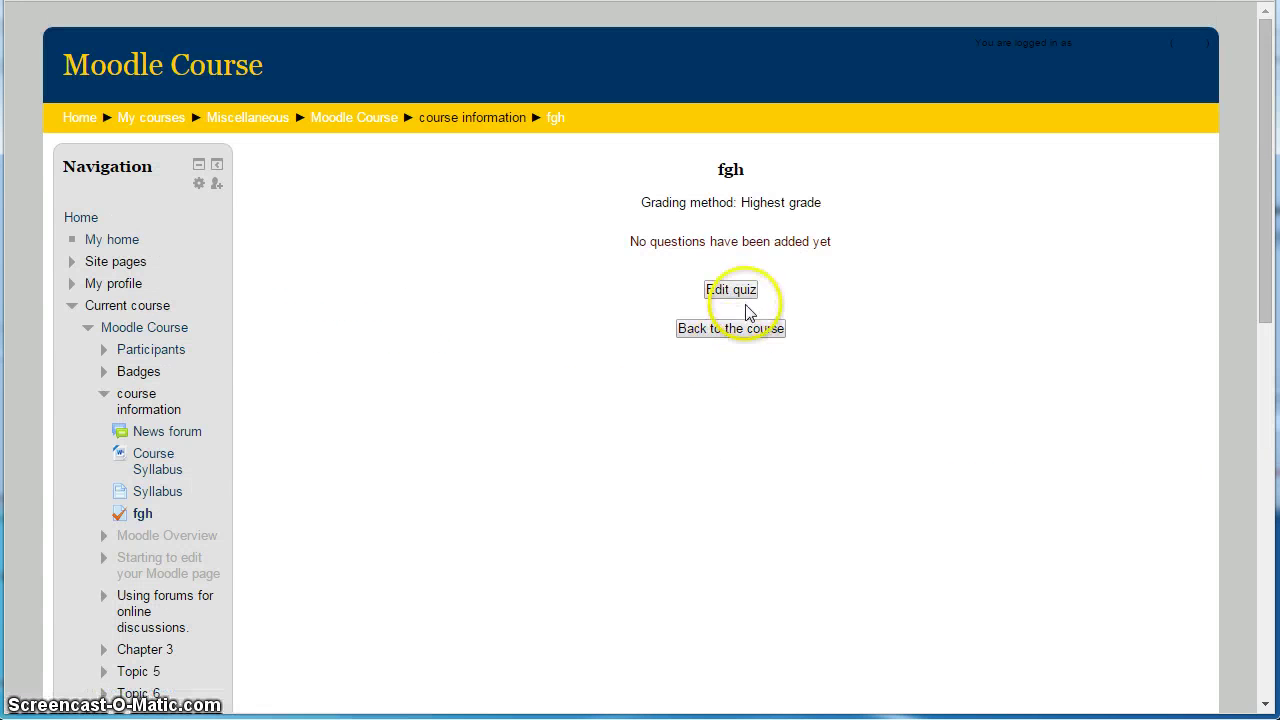
click(741, 296)
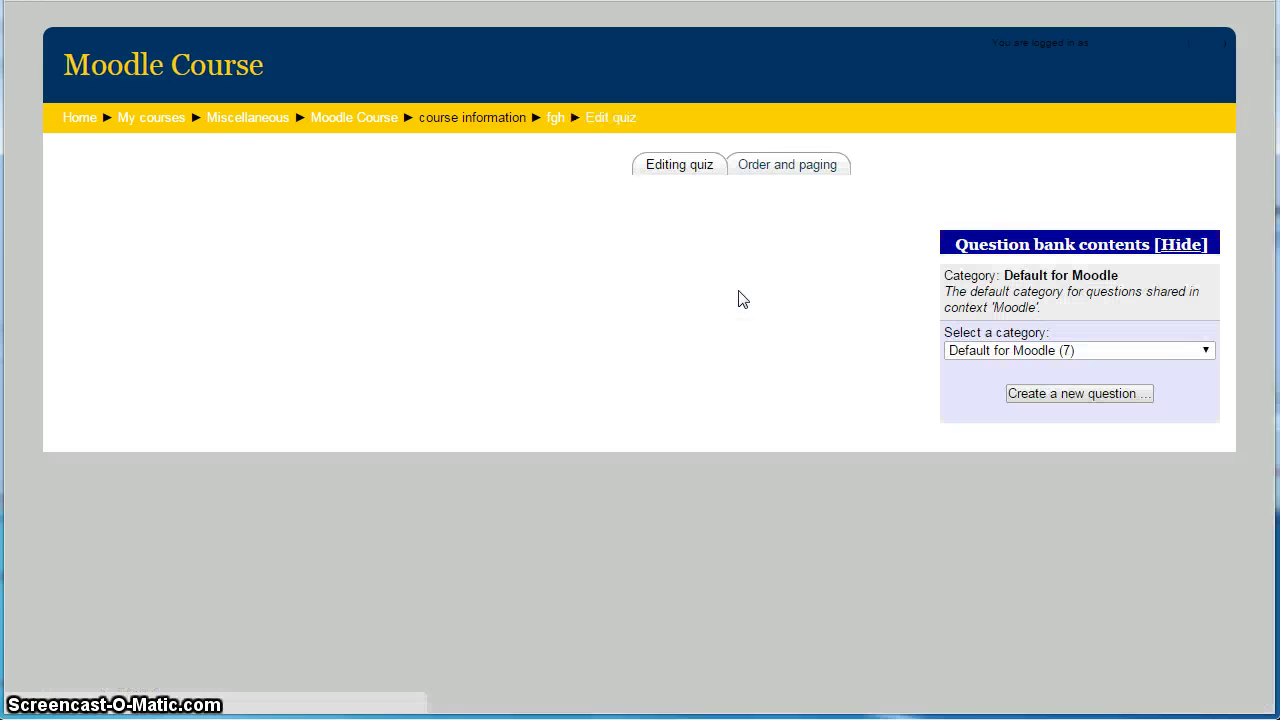
Step: Tick 'How does Juliet kill herself?' and 'Who kills Mercutio?' in the question bank
scroll(724, 320, down, 1)
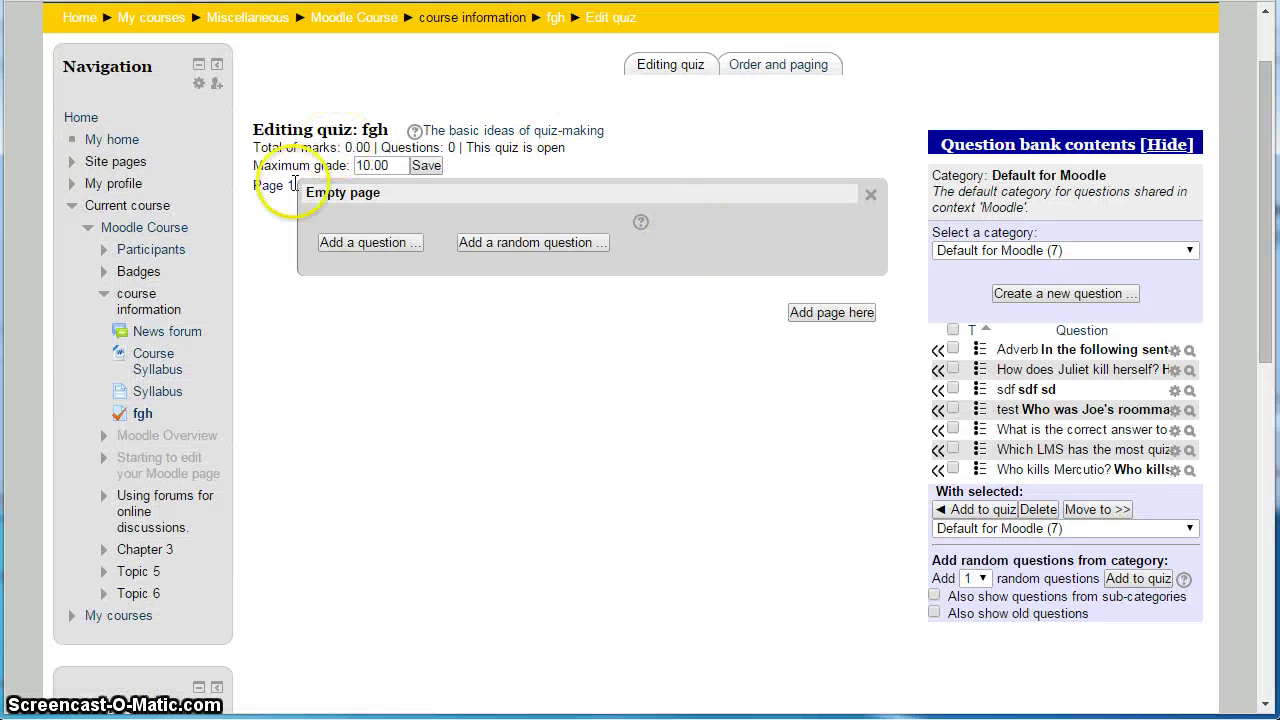
click(954, 369)
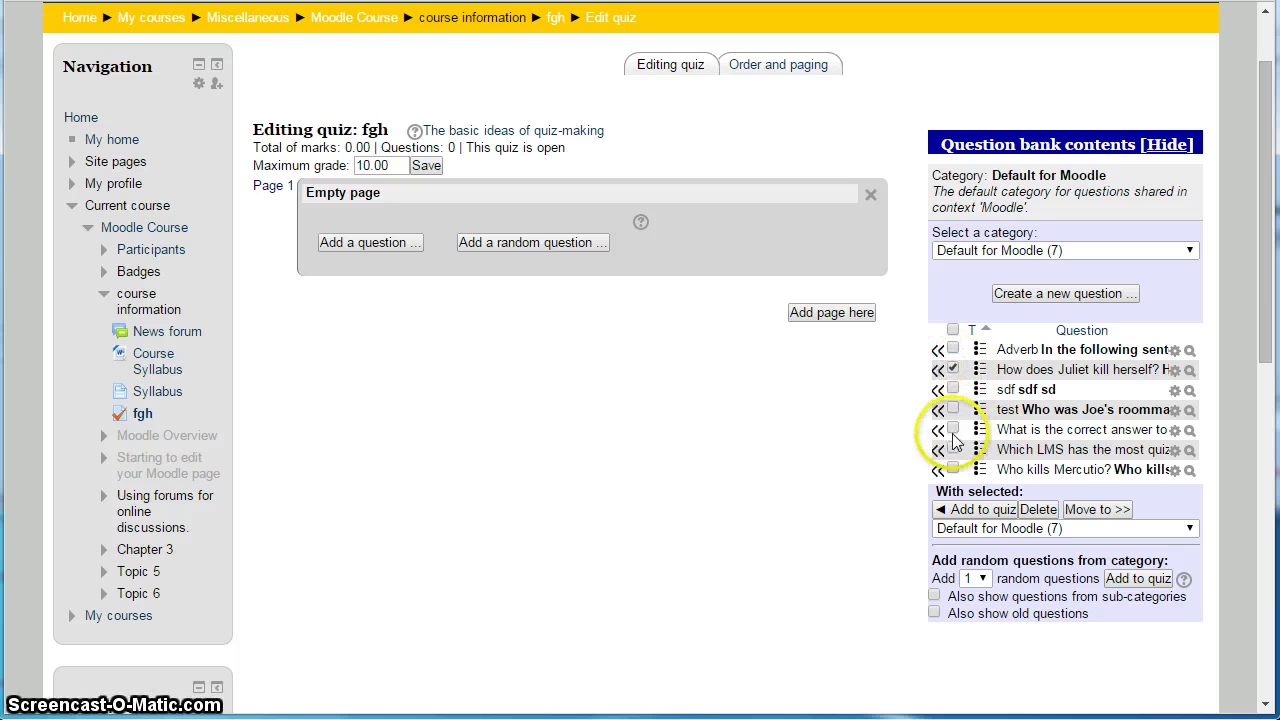
click(953, 469)
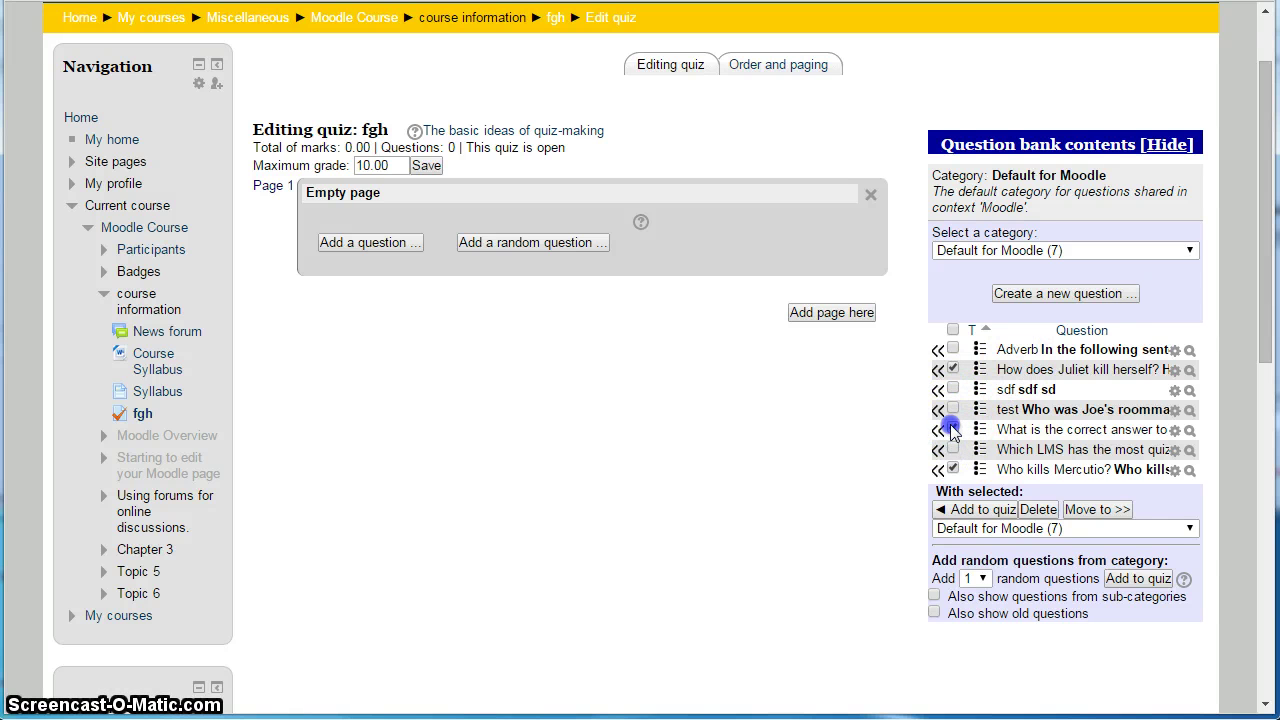
Step: Add the ticked questions to quiz fgh and look through pages 1–4
click(988, 510)
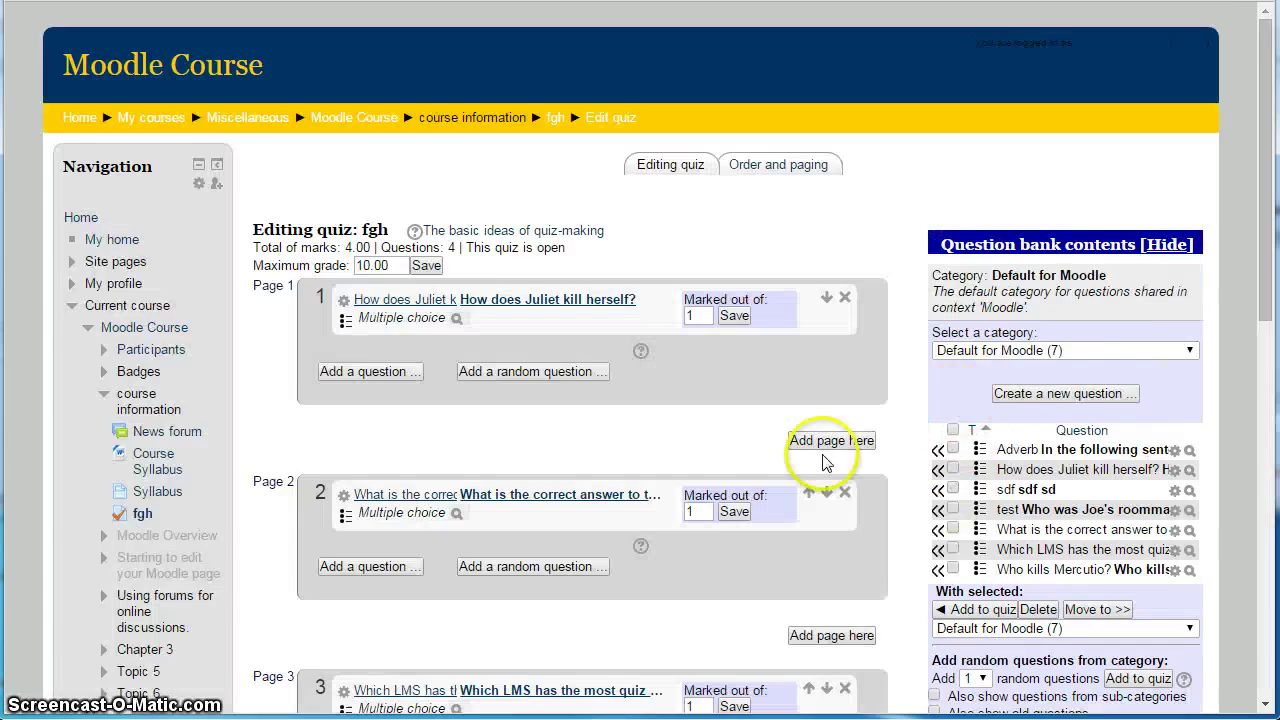
scroll(814, 443, down, 1)
scroll(817, 446, down, 2)
scroll(823, 390, up, 4)
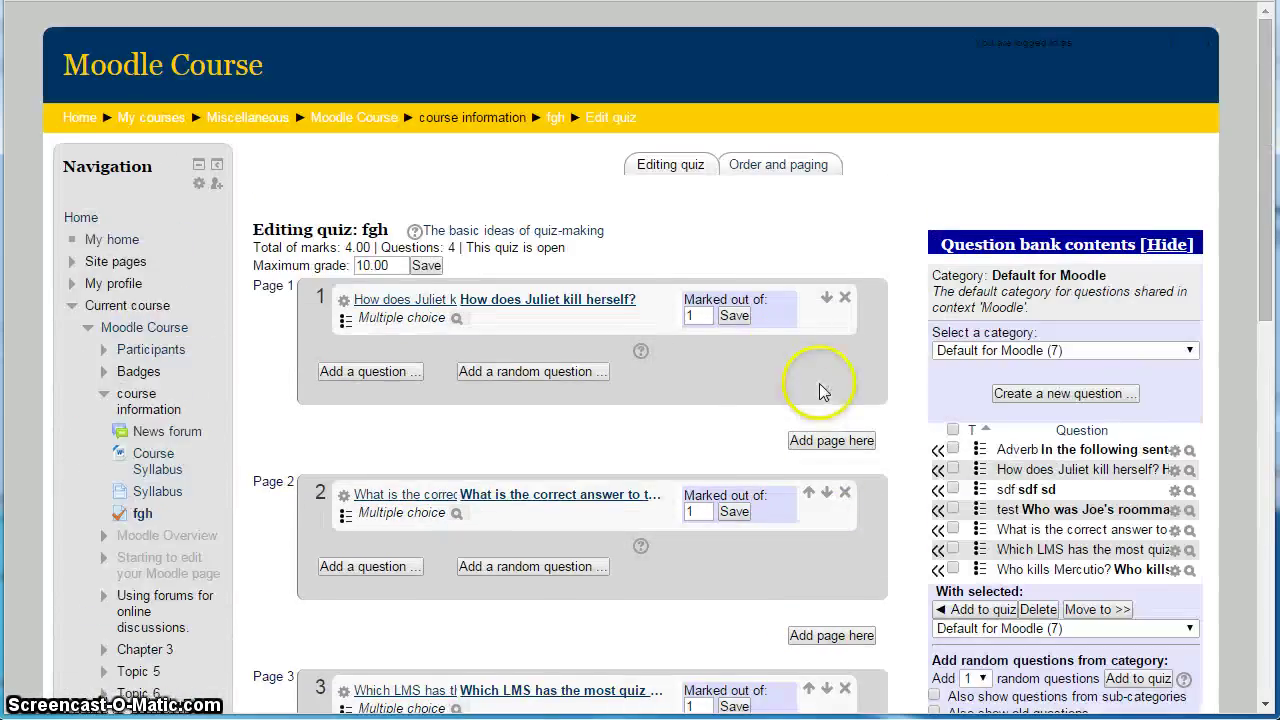
scroll(706, 357, down, 1)
scroll(706, 357, down, 4)
scroll(705, 373, up, 5)
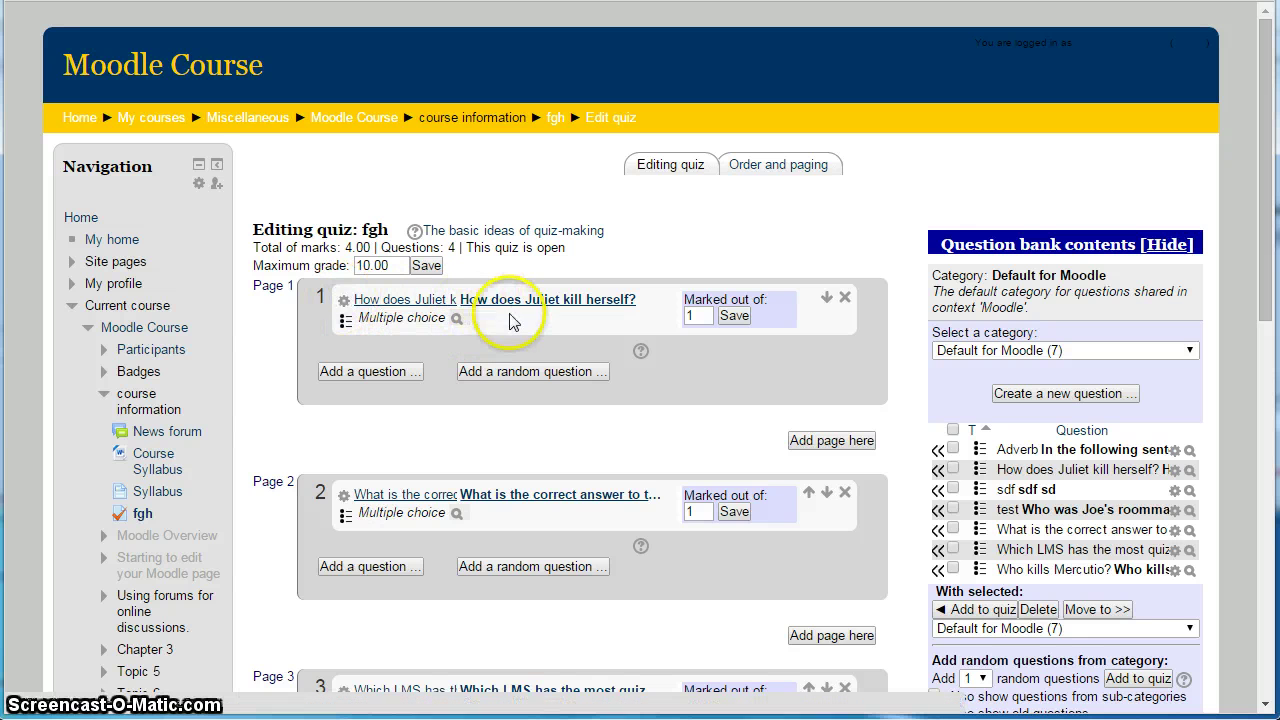
scroll(626, 437, down, 5)
Step: Add a full stop to the Poison feedback and choose a 50% penalty per incorrect try
scroll(626, 437, down, 1)
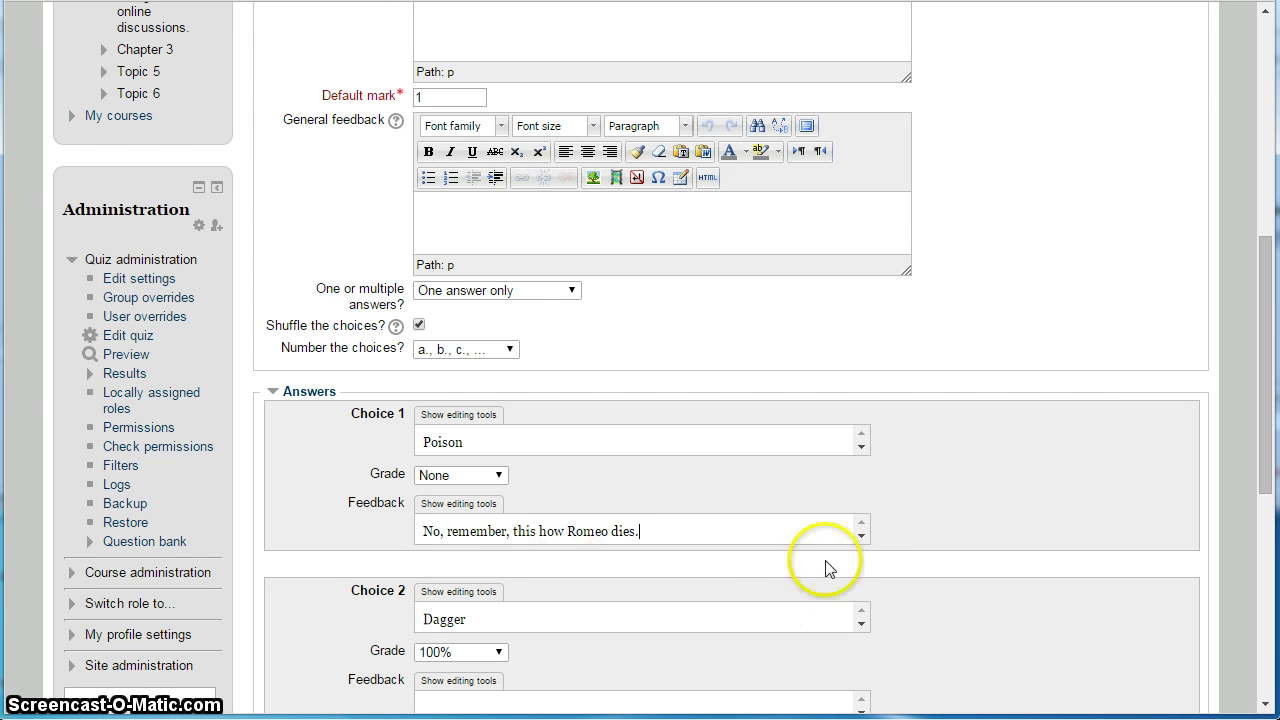
text(.)
scroll(867, 488, down, 5)
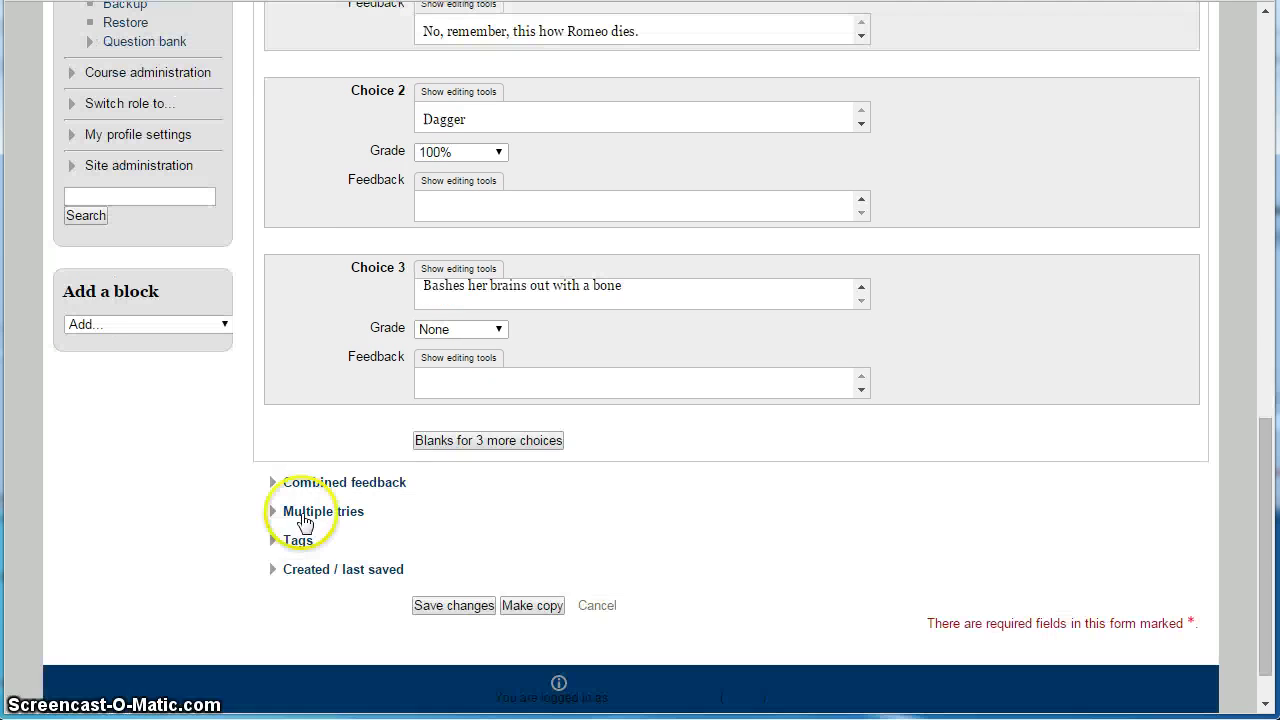
click(335, 513)
click(457, 533)
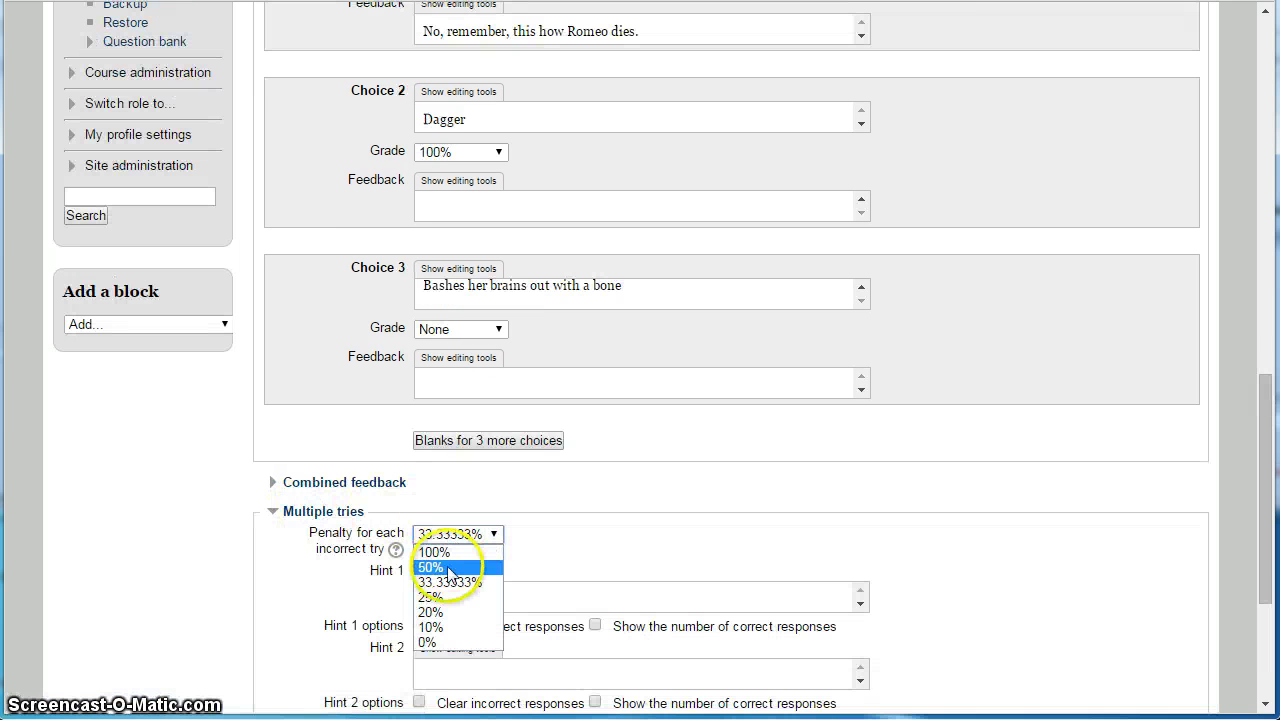
click(432, 566)
scroll(597, 538, down, 3)
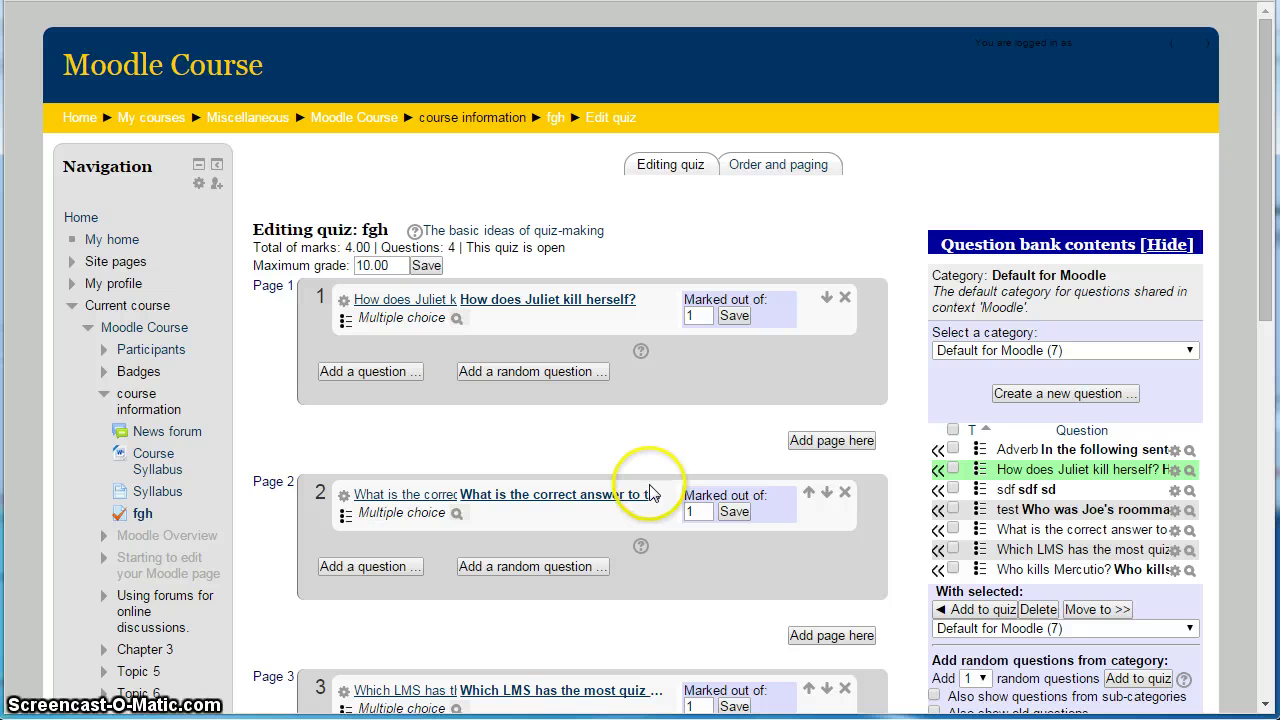
Step: Scroll through quiz fgh's editing page to check its four one-per-page questions totalling 4.00 marks
scroll(638, 508, down, 4)
scroll(623, 519, up, 2)
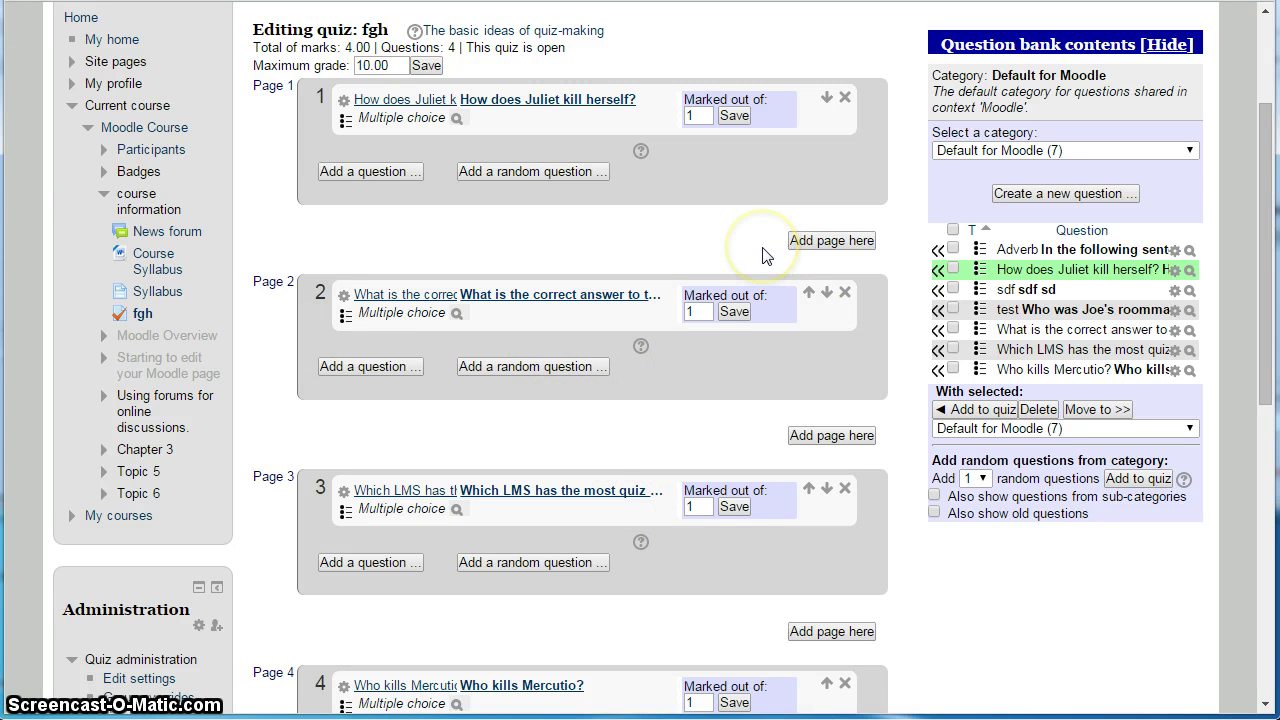
scroll(762, 254, down, 4)
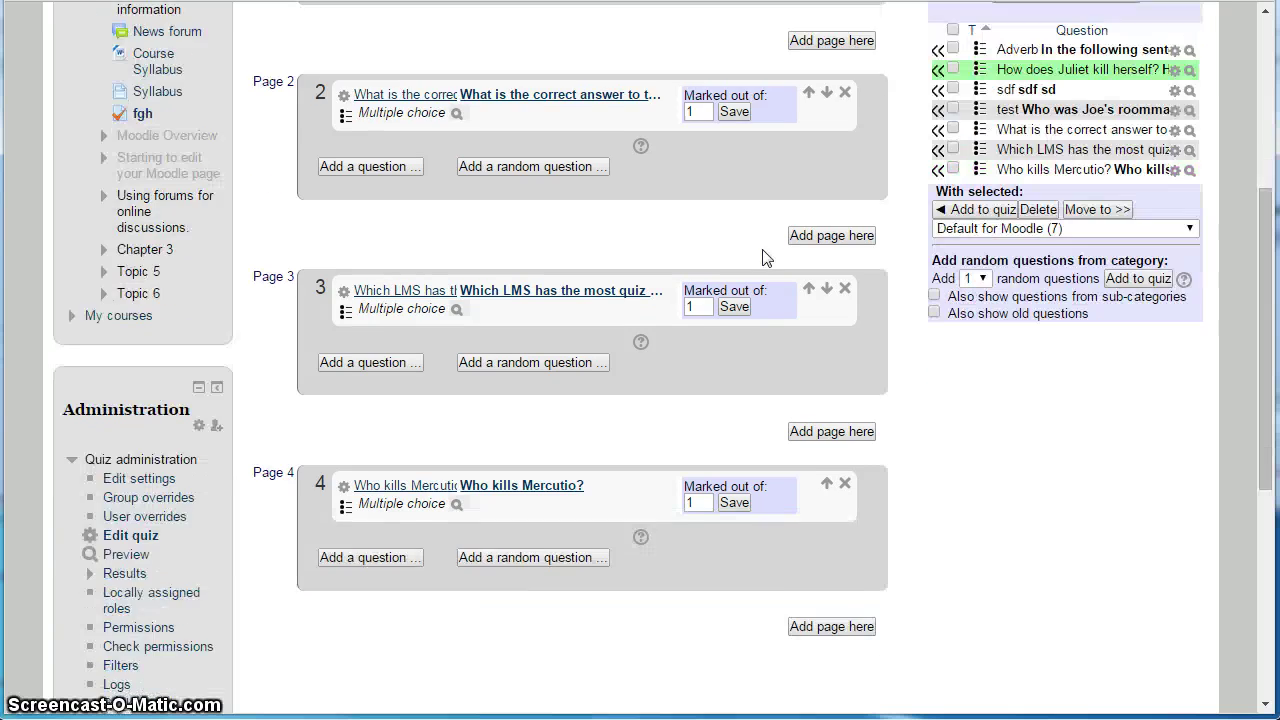
scroll(762, 254, up, 5)
scroll(762, 258, up, 1)
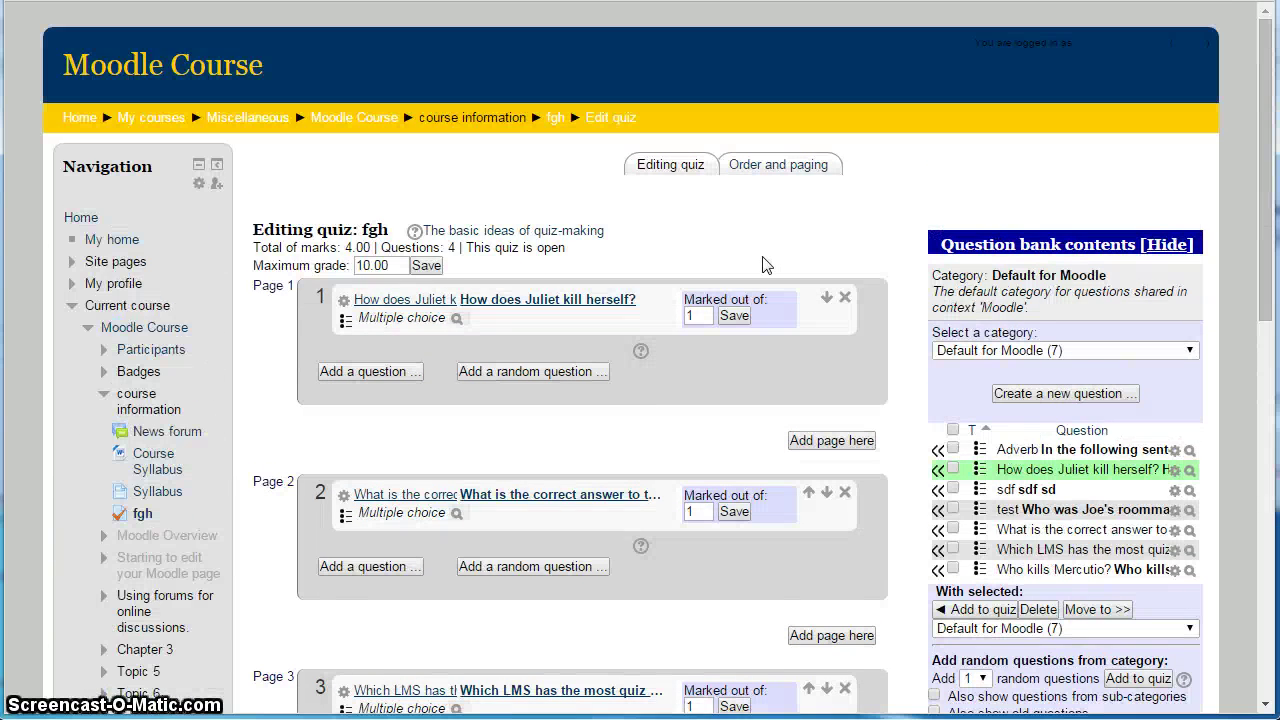